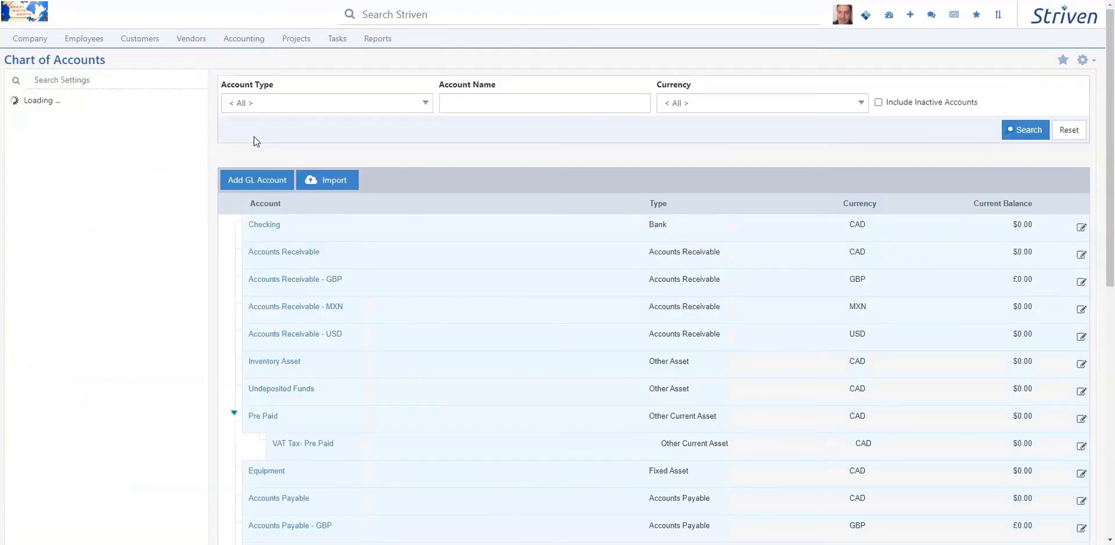
Step: Examine the name, type and parent account fields of a new GL account form, and close it without saving
left_click(257, 181)
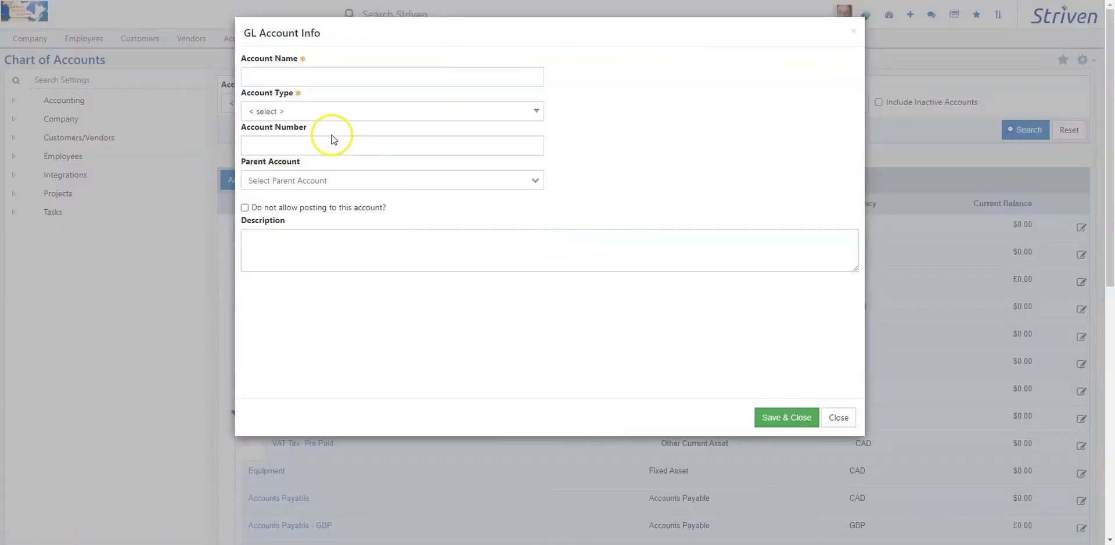
left_click(284, 79)
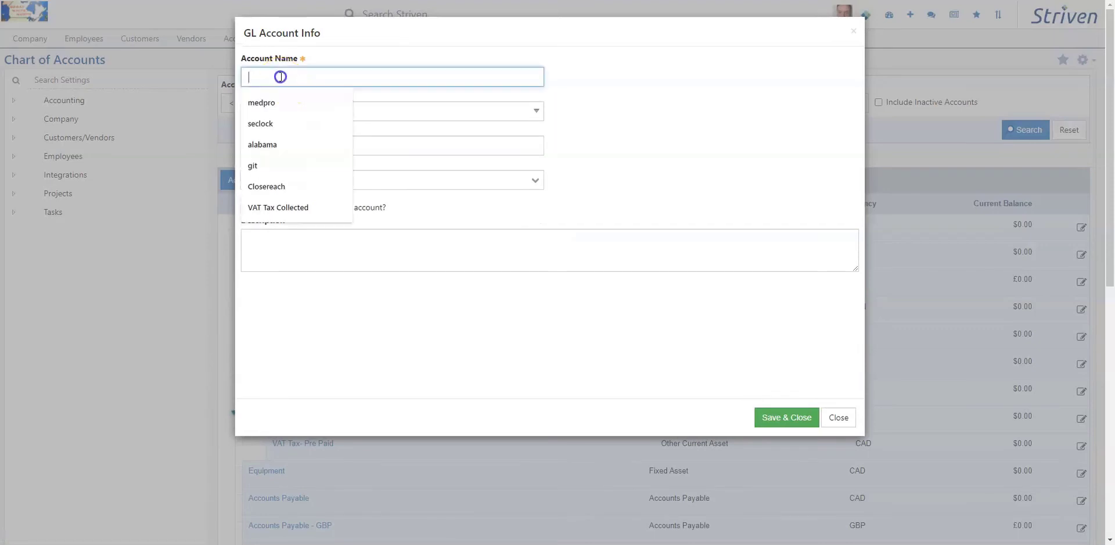
left_click(628, 131)
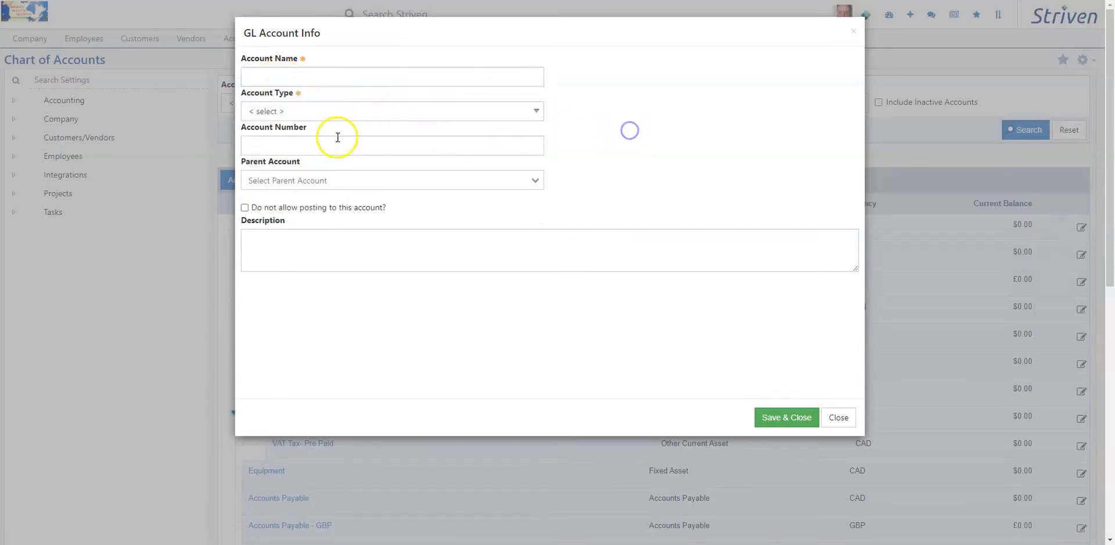
left_click(292, 113)
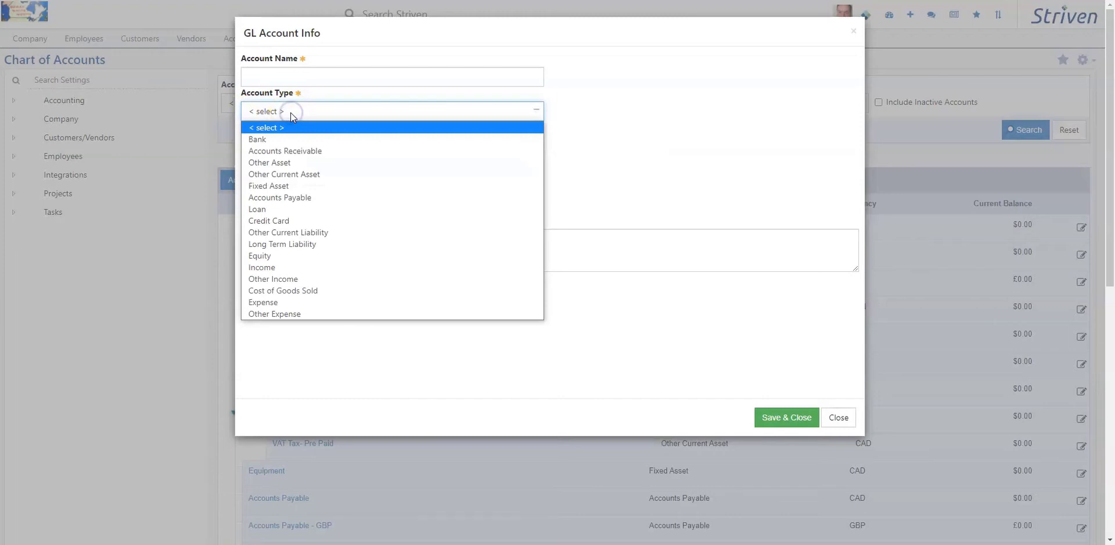
left_click(585, 172)
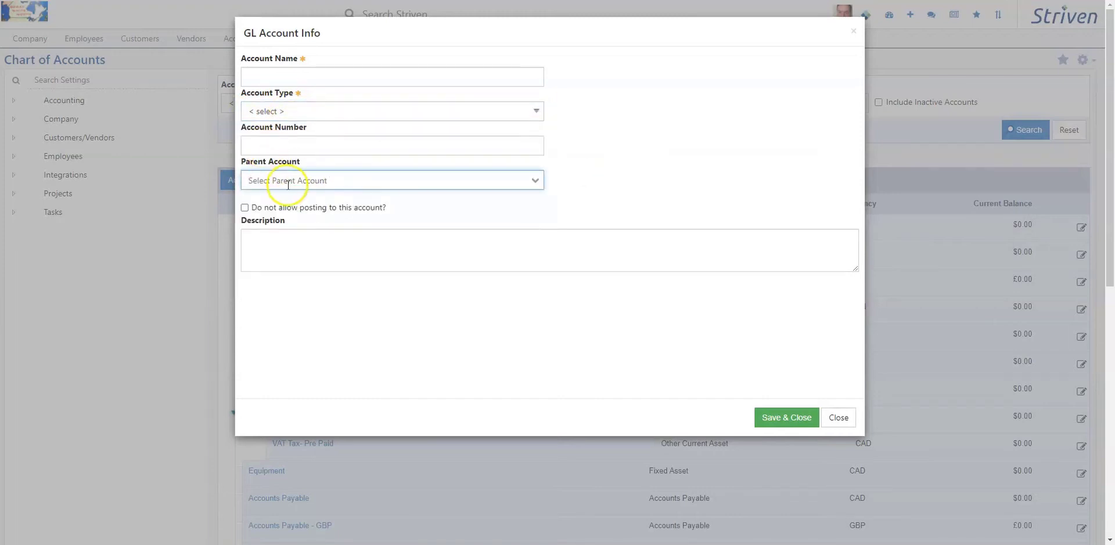
left_click(535, 184)
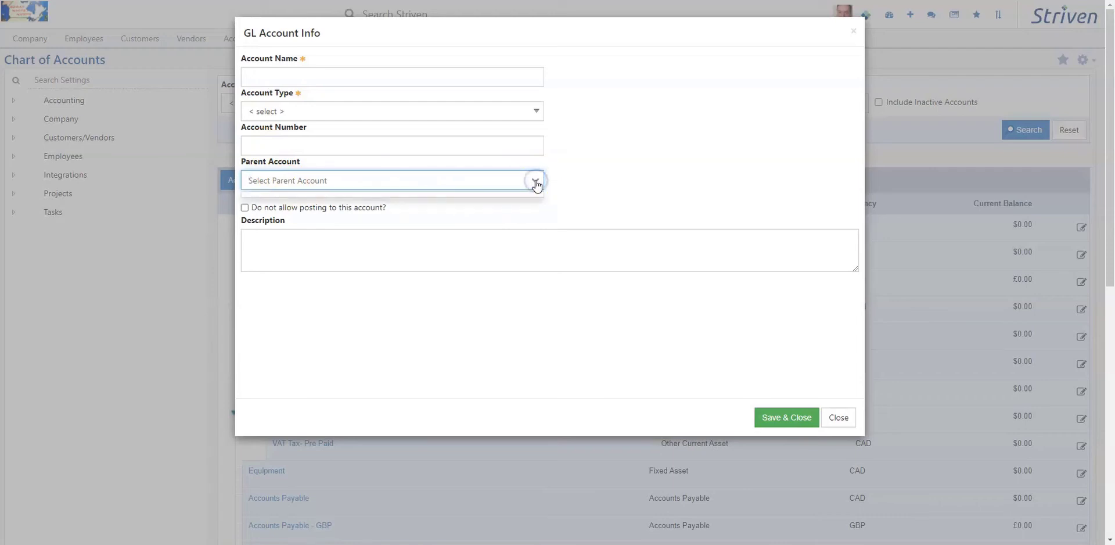
left_click(644, 182)
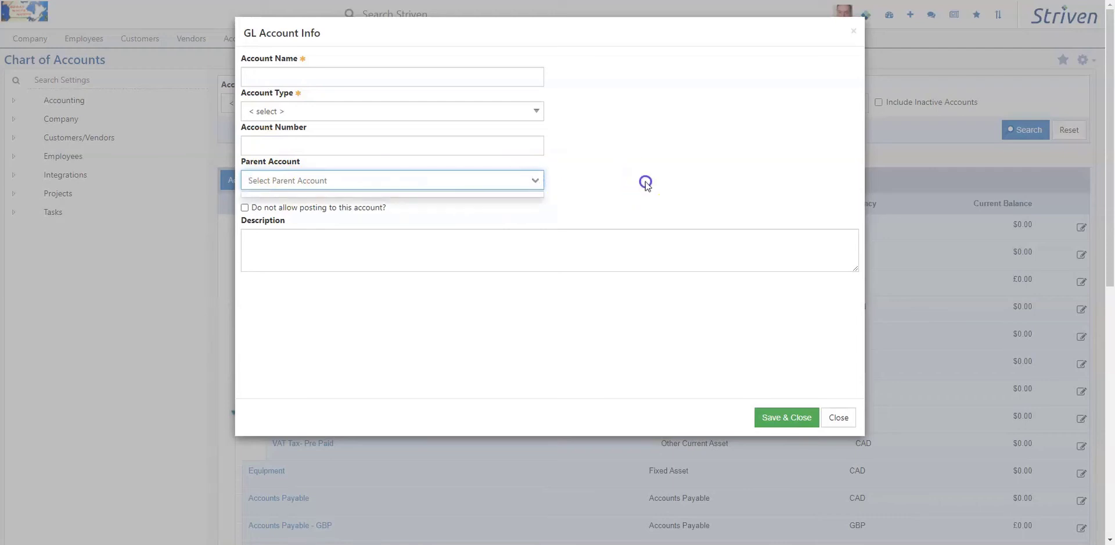
left_click(839, 417)
Step: Search the chart of accounts for accounts named "vat"
left_click(497, 106)
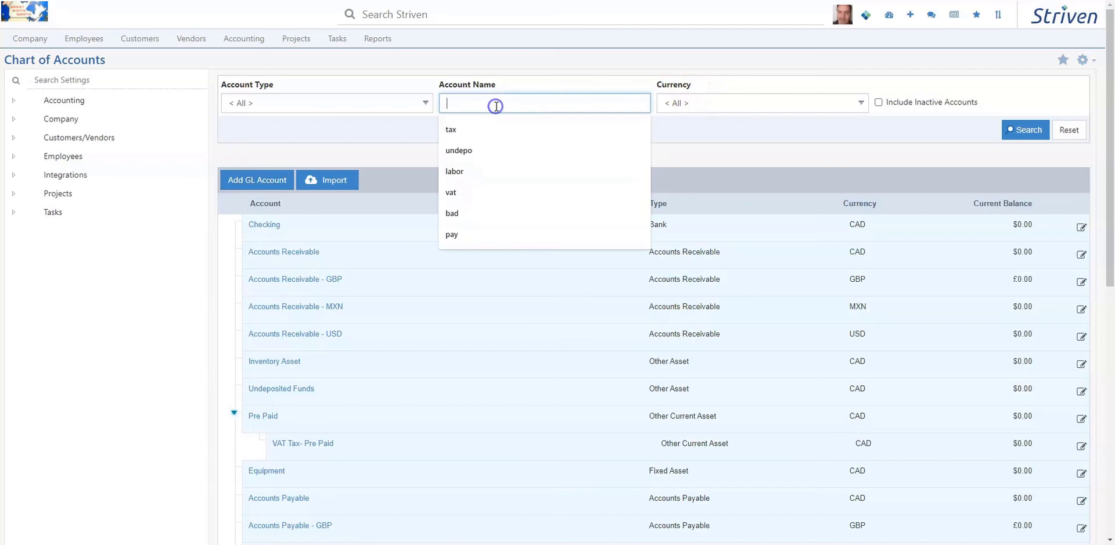
type("vat")
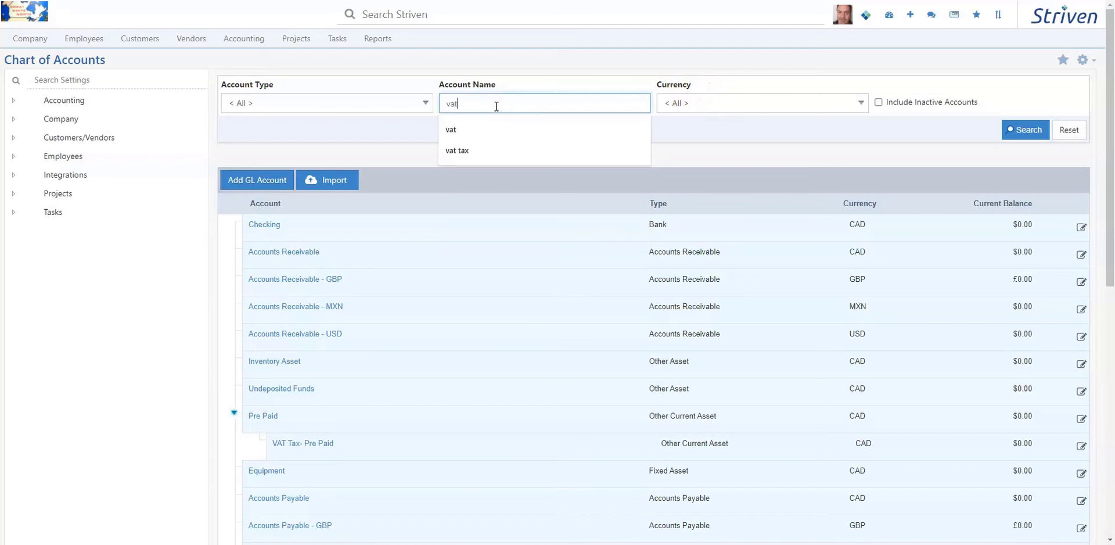
left_click(1019, 130)
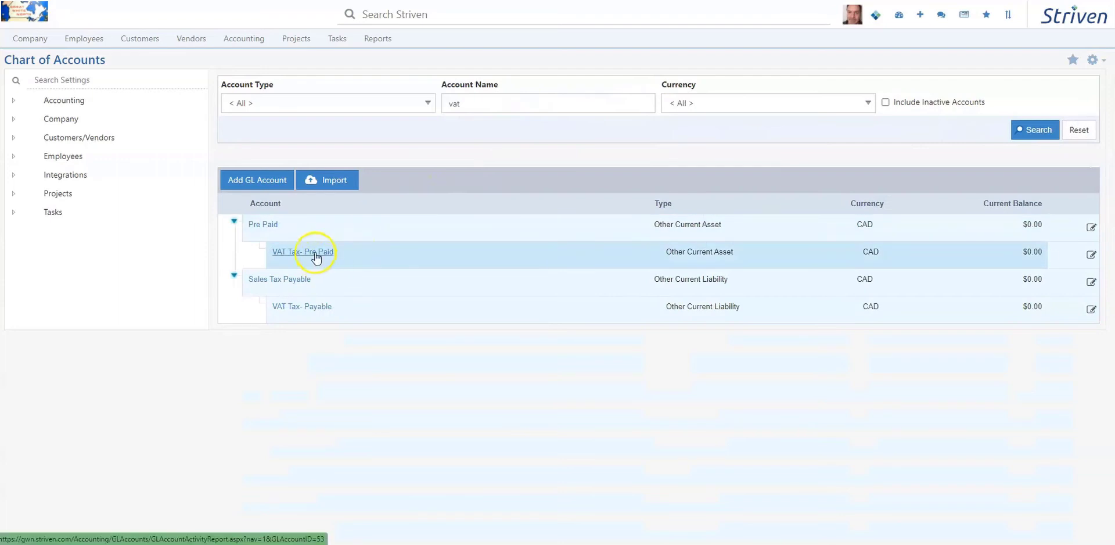
Step: Review the account details of VAT Tax- Pre Paid and VAT Tax- Payable, saving and closing each without edits
left_click(1091, 254)
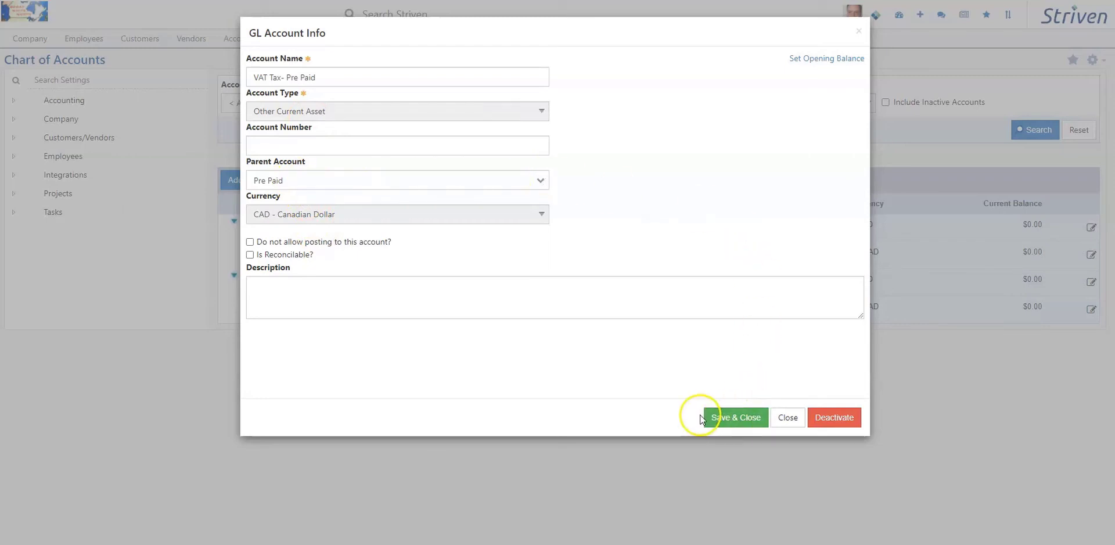
left_click(734, 418)
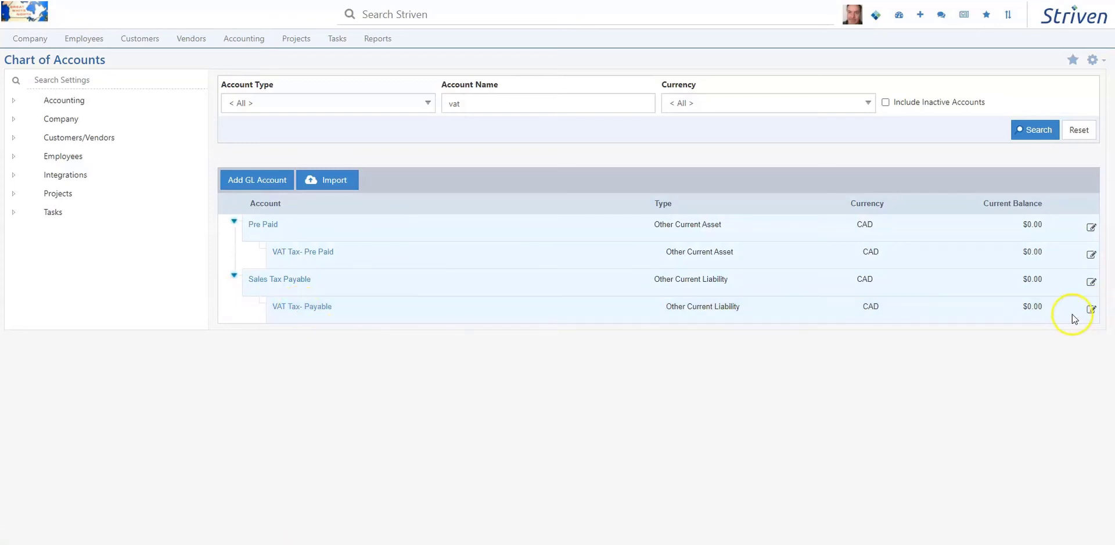
left_click(1092, 309)
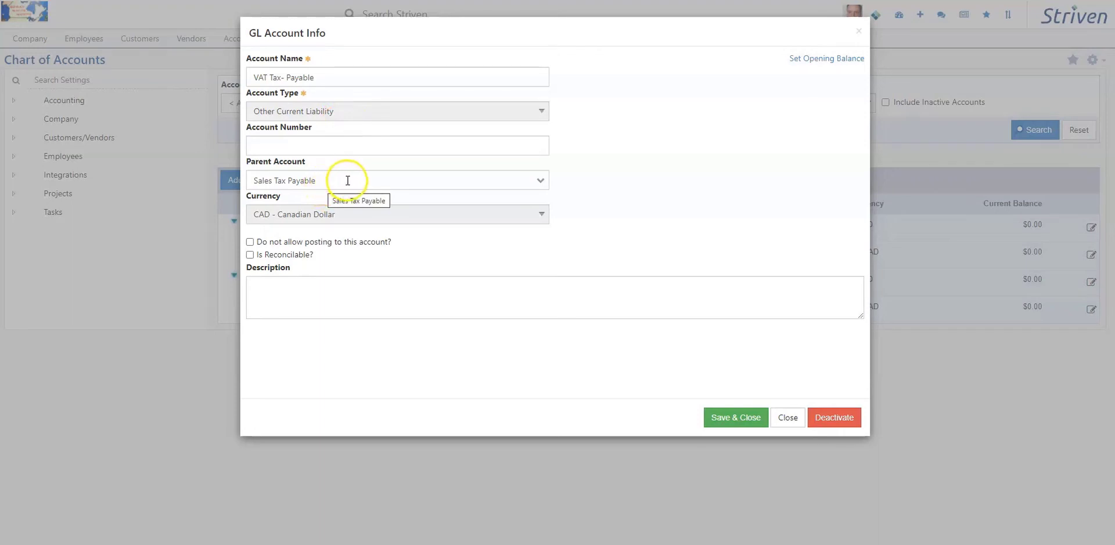
left_click(742, 417)
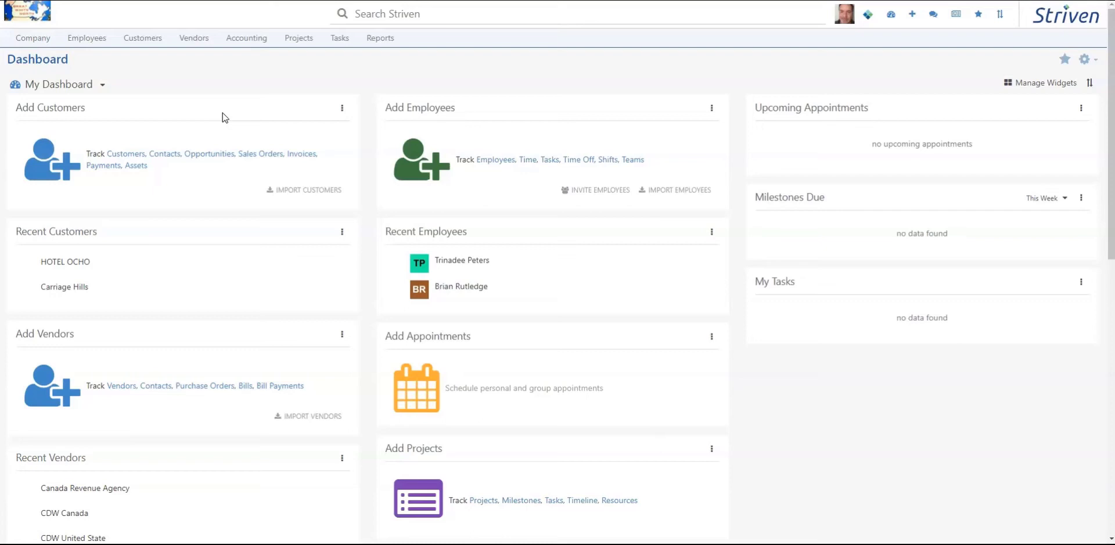
Step: Open the list of taxes in the company's accounting settings
left_click(33, 41)
left_click(69, 186)
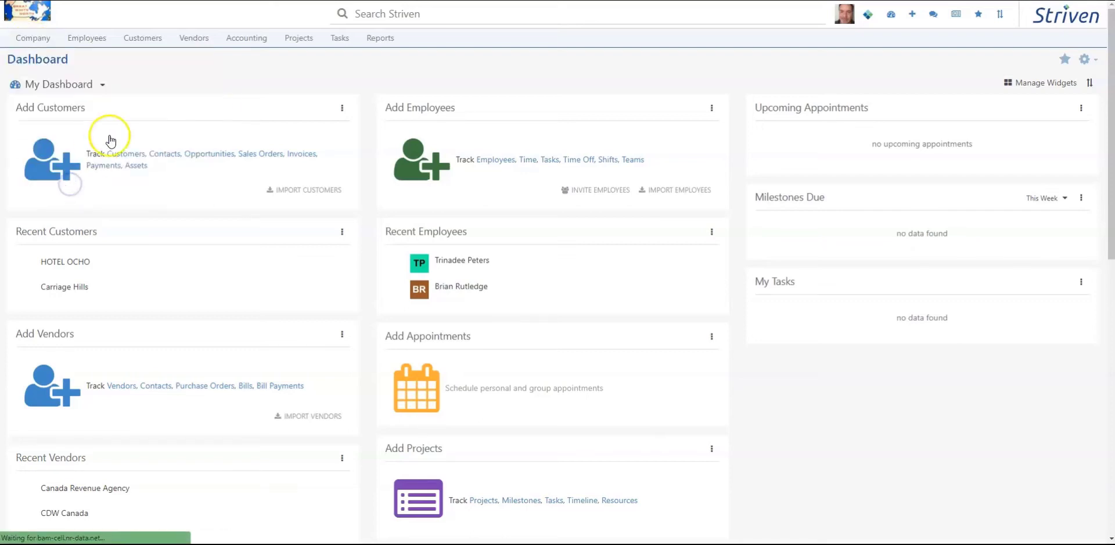
left_click(78, 99)
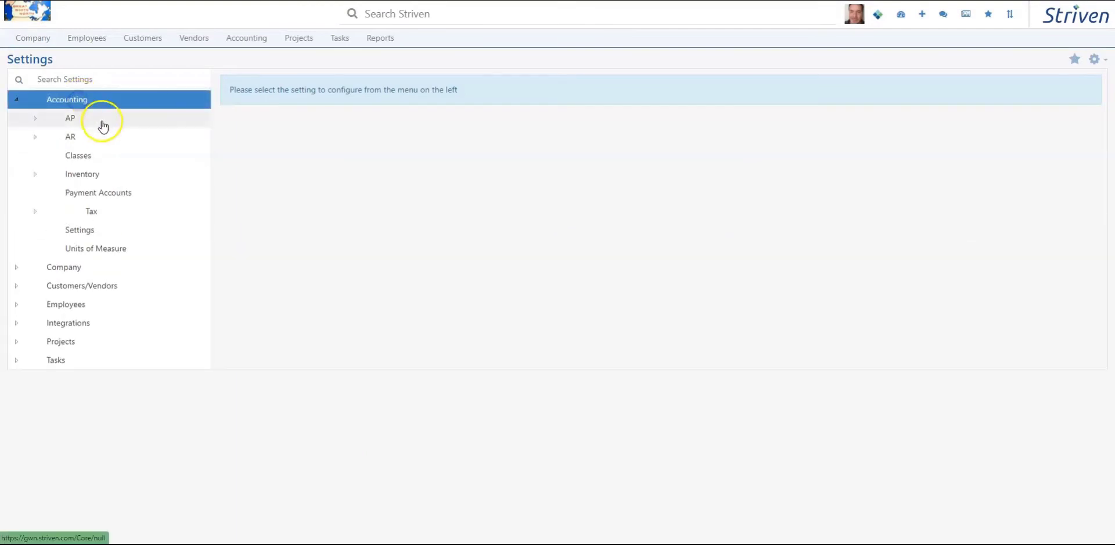
left_click(90, 213)
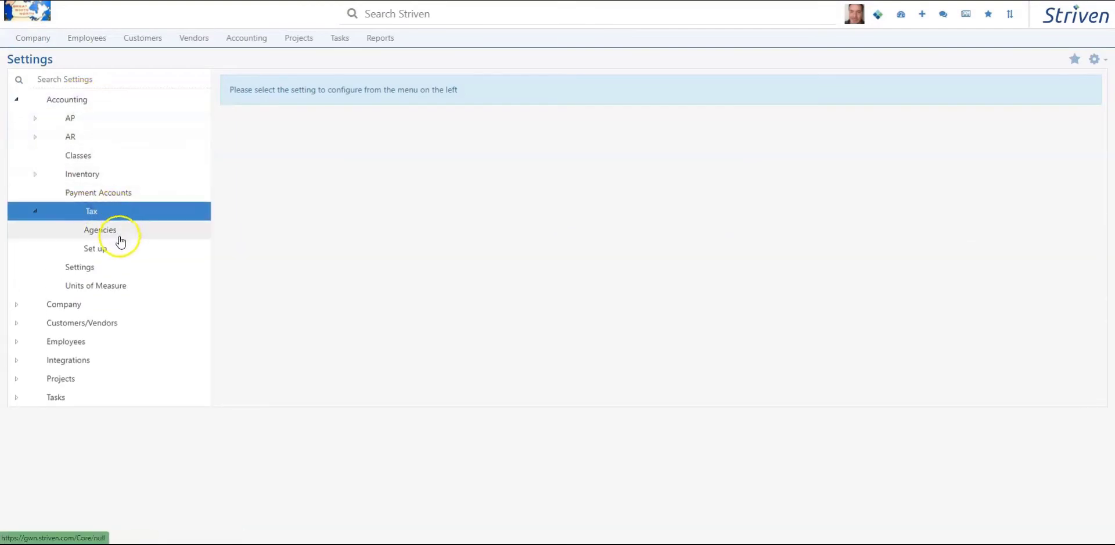
left_click(114, 231)
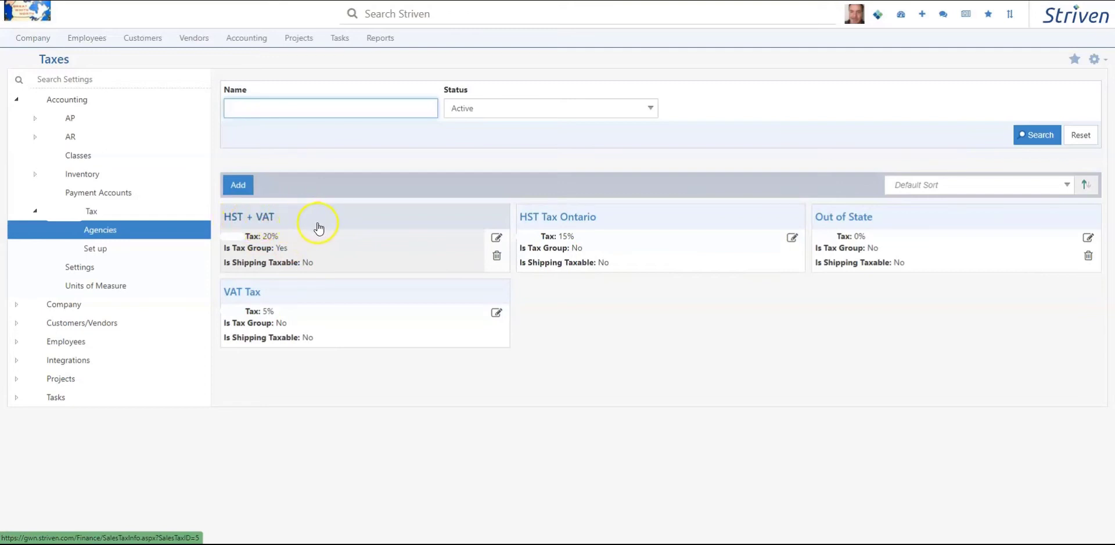
Step: Start a new tax of type Other Tax and name it VAT Tax
left_click(239, 191)
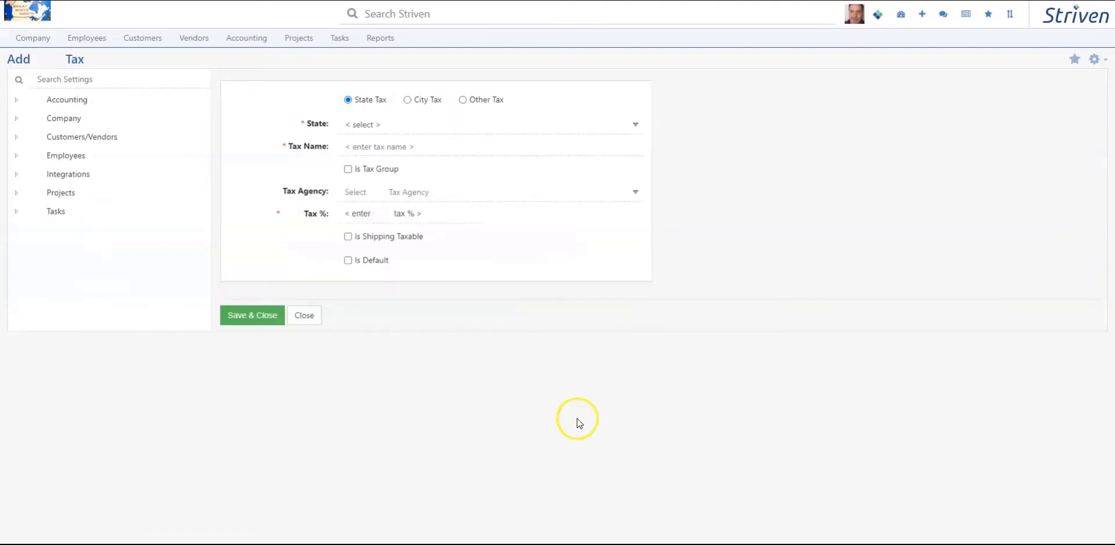
left_click(421, 128)
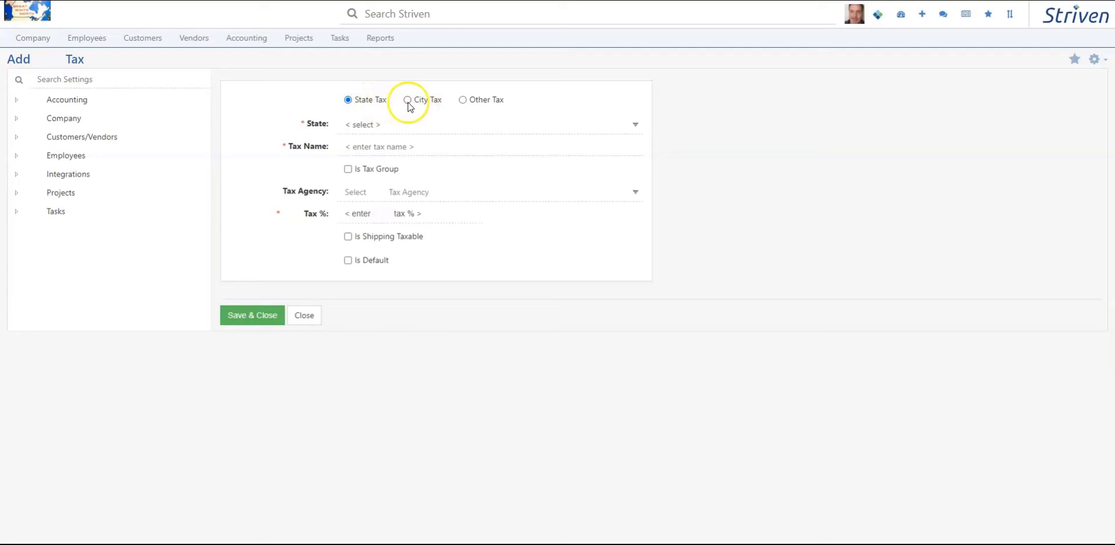
left_click(463, 99)
left_click(387, 123)
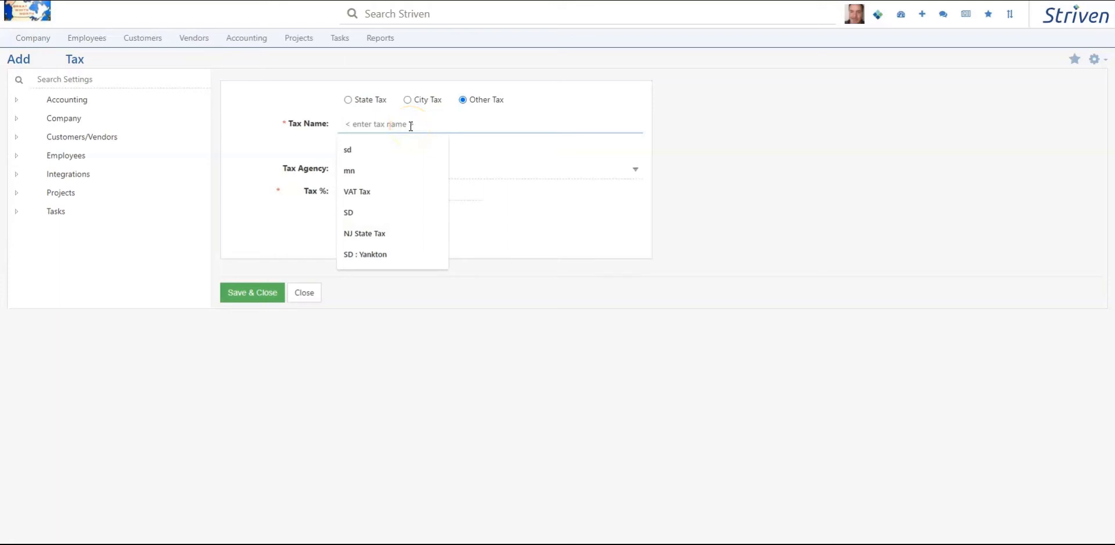
left_click(378, 192)
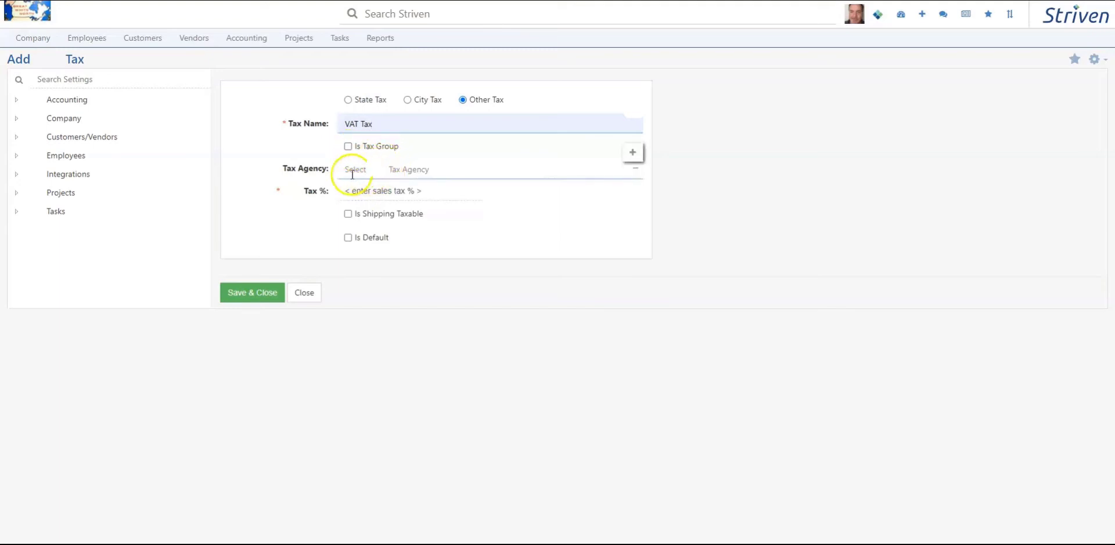
Step: Look up Canada Revenue Agency among the vendors and assign the existing record as the tax agency
left_click(436, 172)
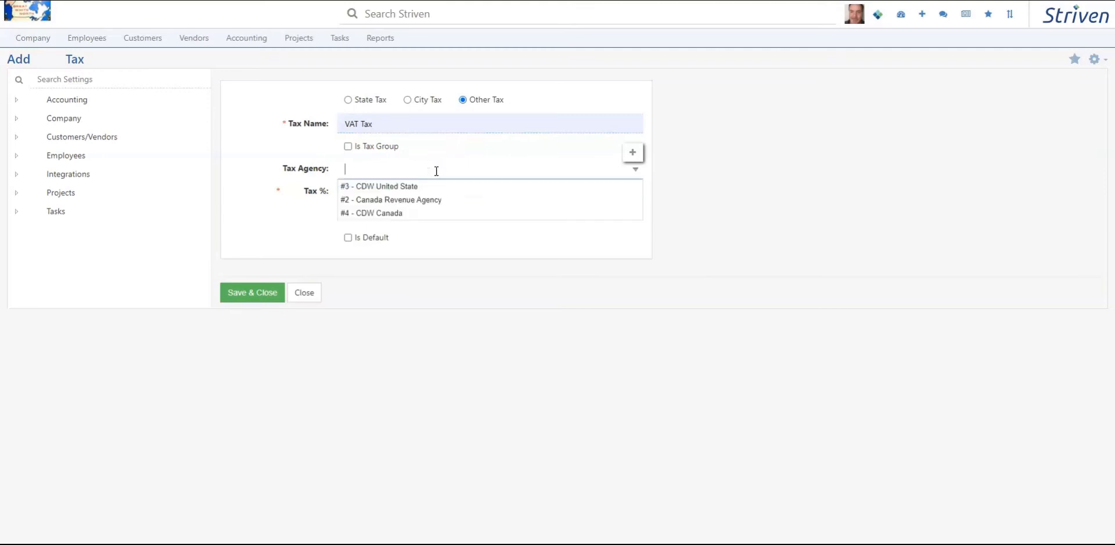
type("CAnada")
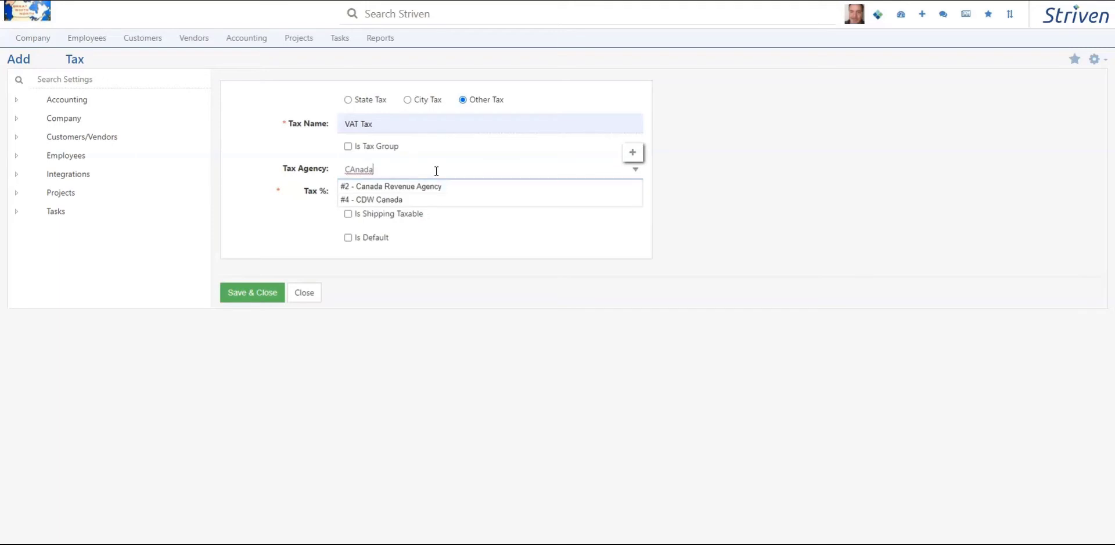
type(" Revenue ag")
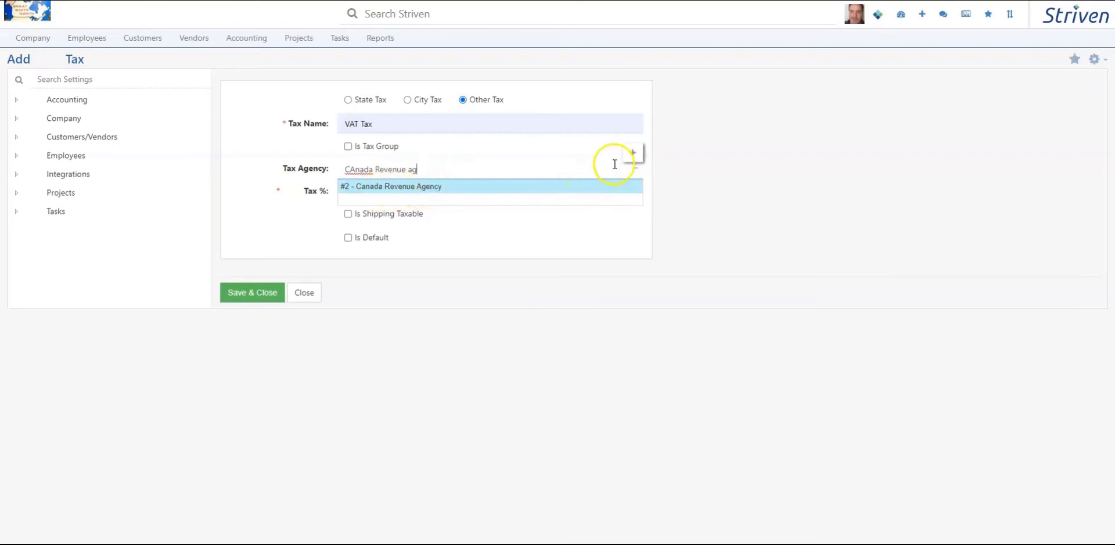
left_click(633, 154)
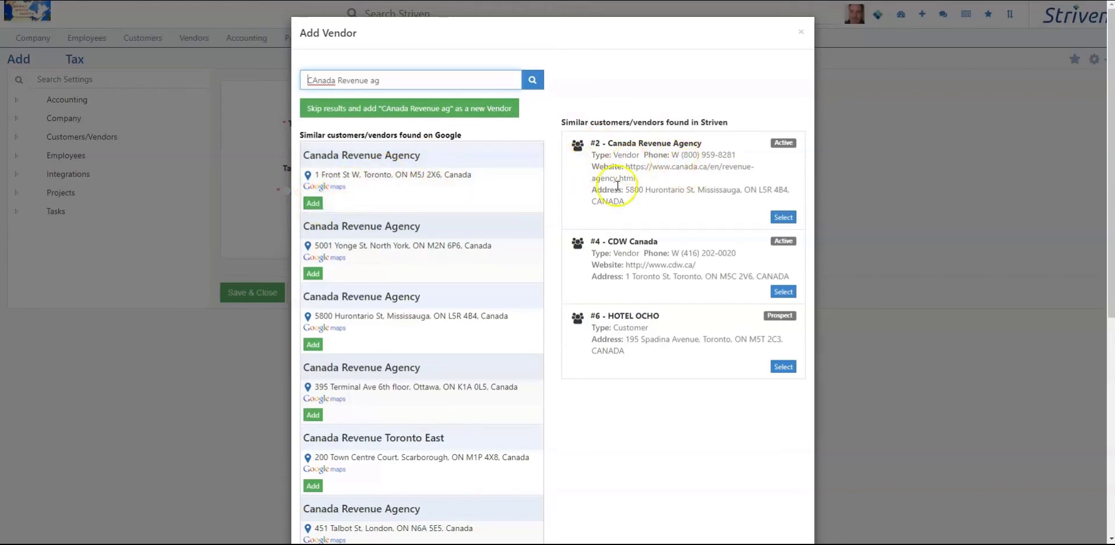
left_click(788, 219)
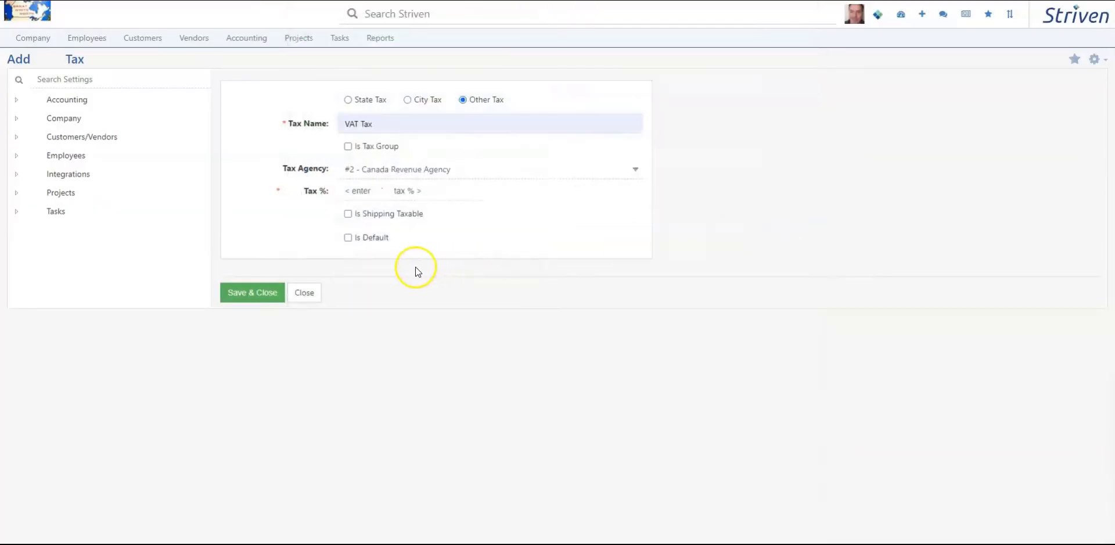
Step: Set the new tax's rate to 2.0000 % and close the form without saving
left_click(366, 191)
left_click(374, 190)
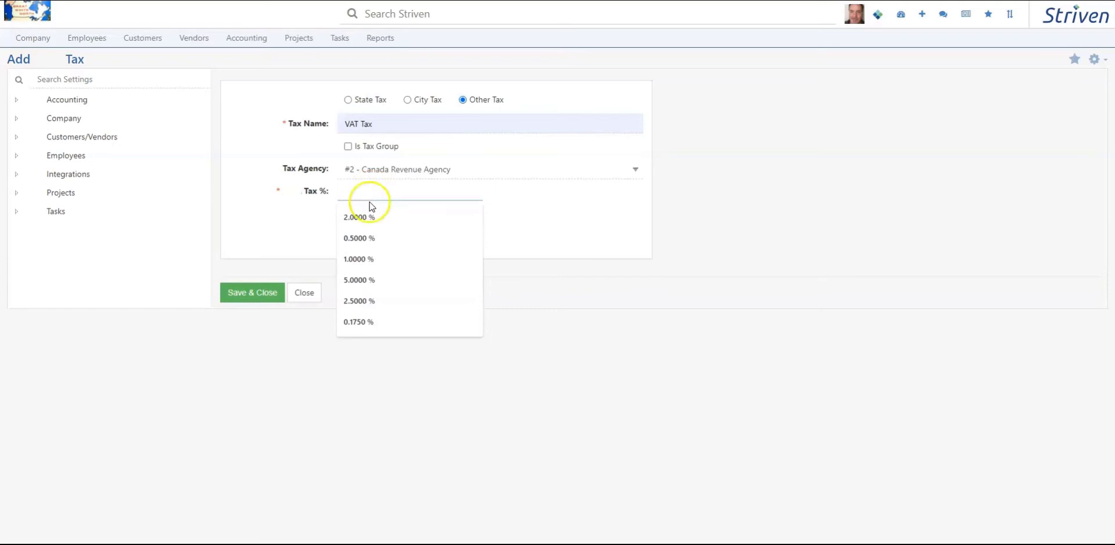
left_click(357, 219)
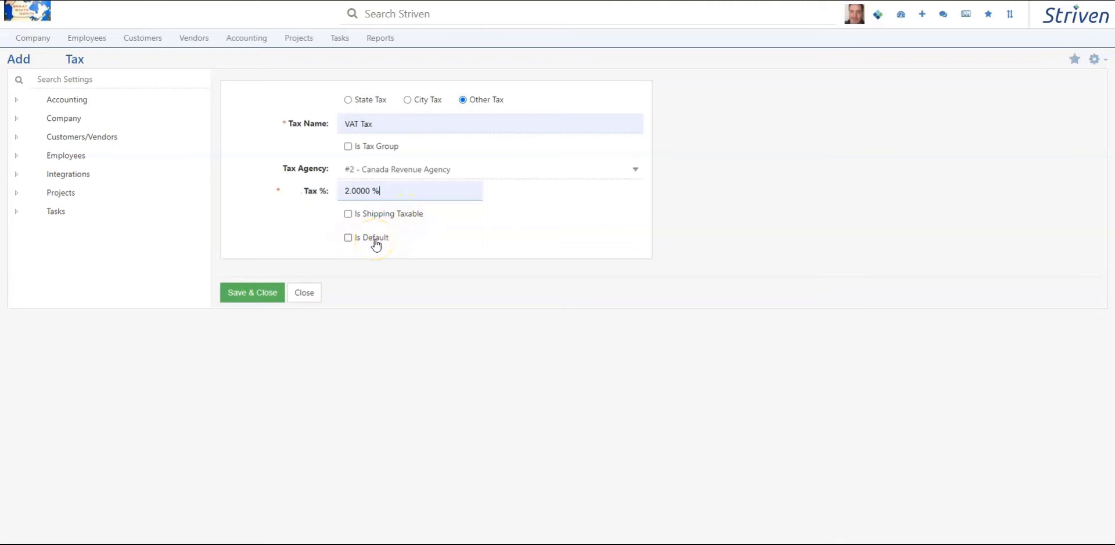
left_click(303, 296)
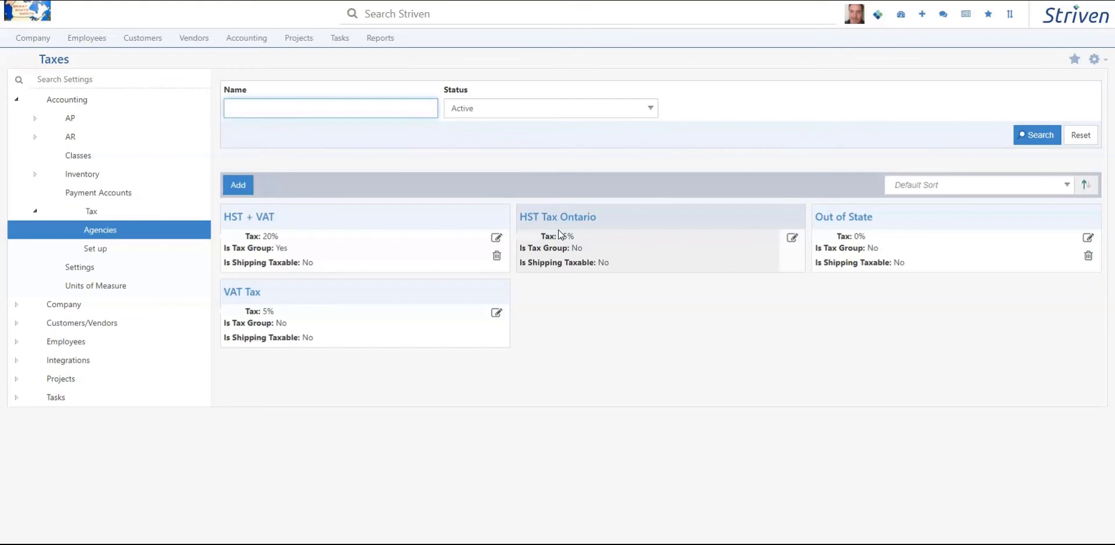
Step: Make the HST + VAT tax group the default tax and save it
left_click(285, 222)
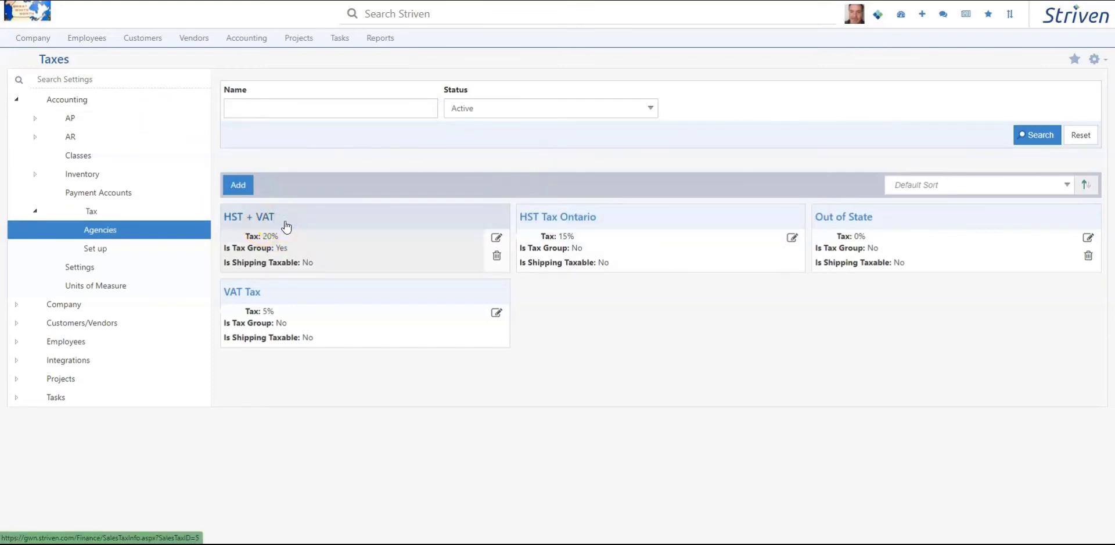
left_click(249, 220)
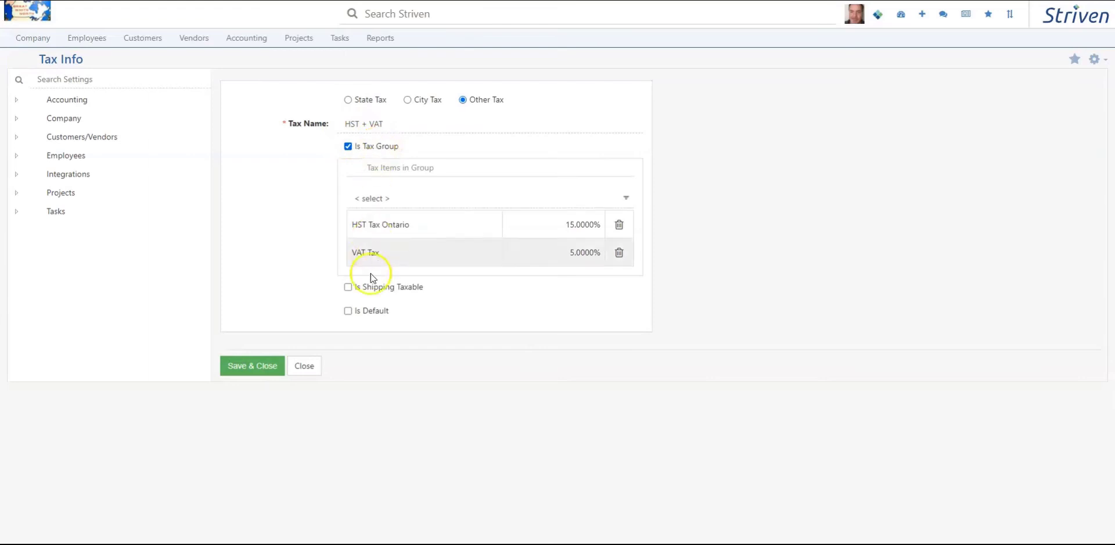
left_click(348, 312)
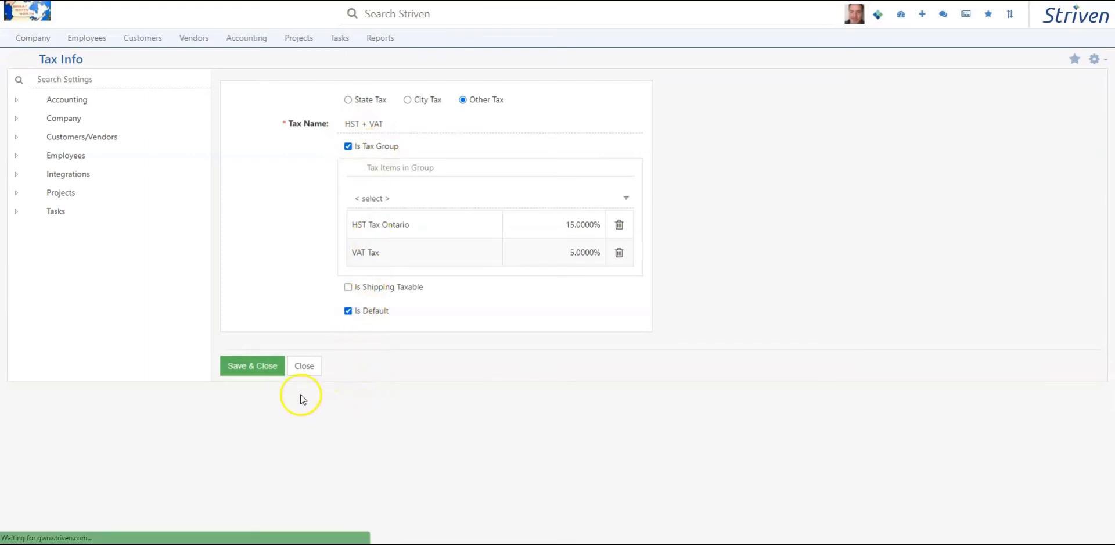
left_click(260, 369)
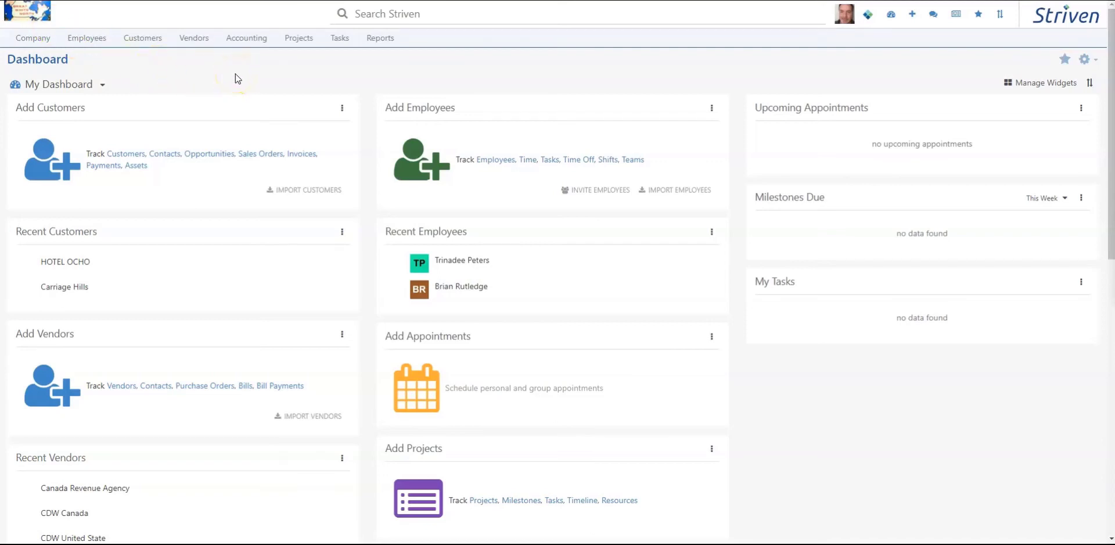
Step: Search the inventory items for names containing vat
left_click(242, 42)
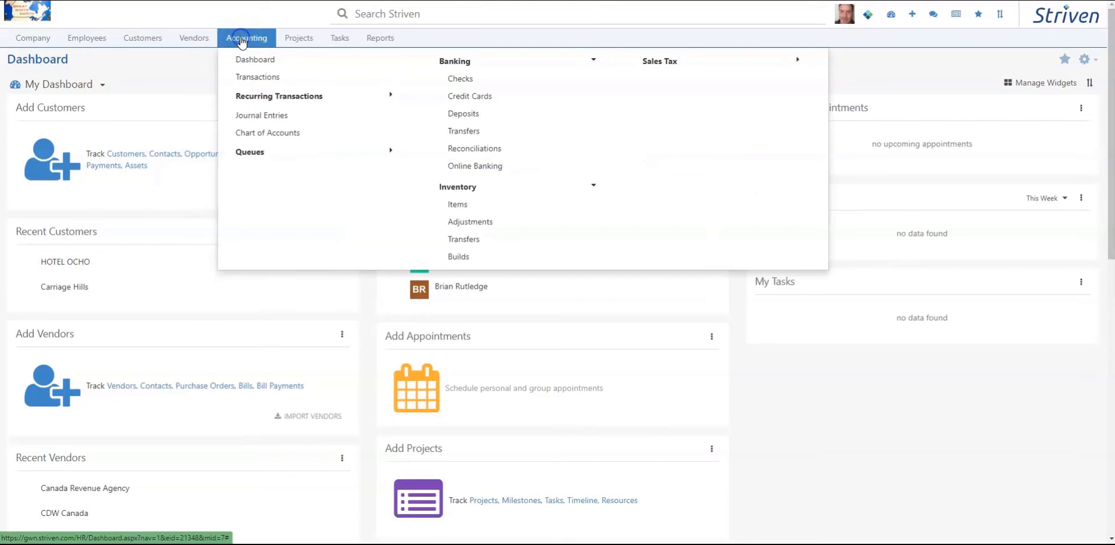
left_click(468, 205)
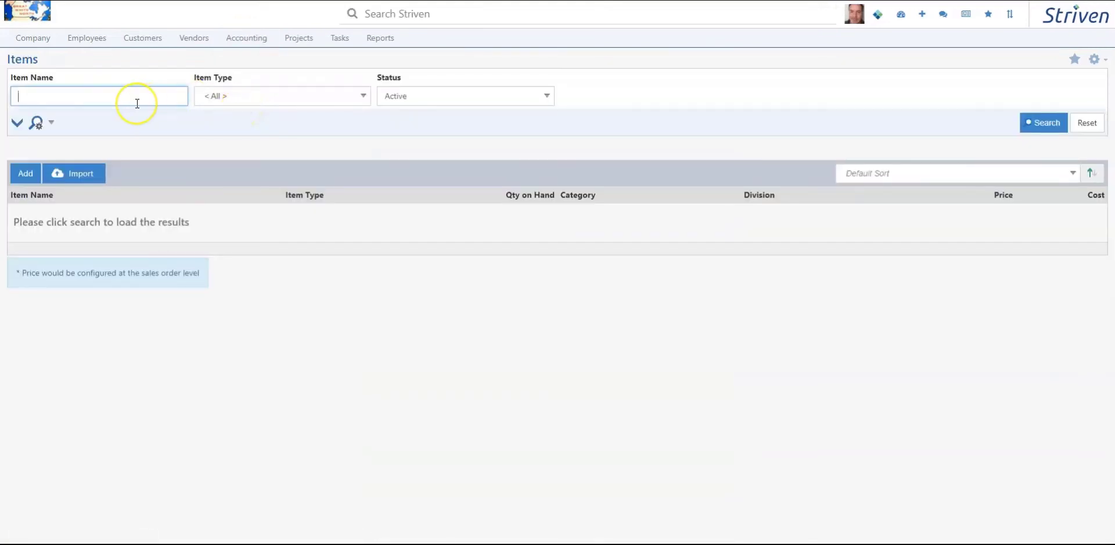
type("vat")
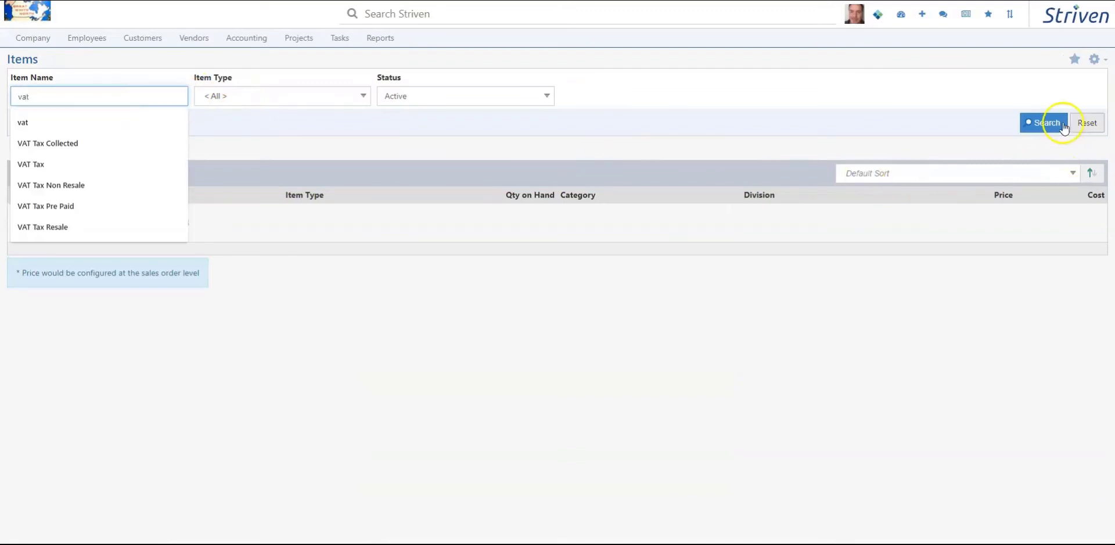
left_click(1046, 123)
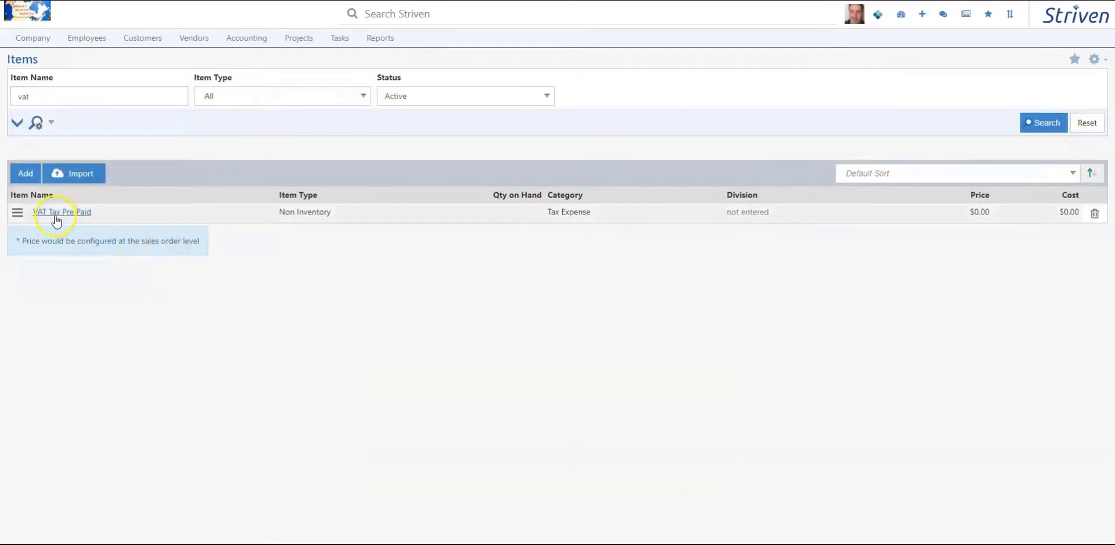
Step: Review the income and expense accounts of the VAT Tax Pre Paid item, and save and close it
left_click(54, 214)
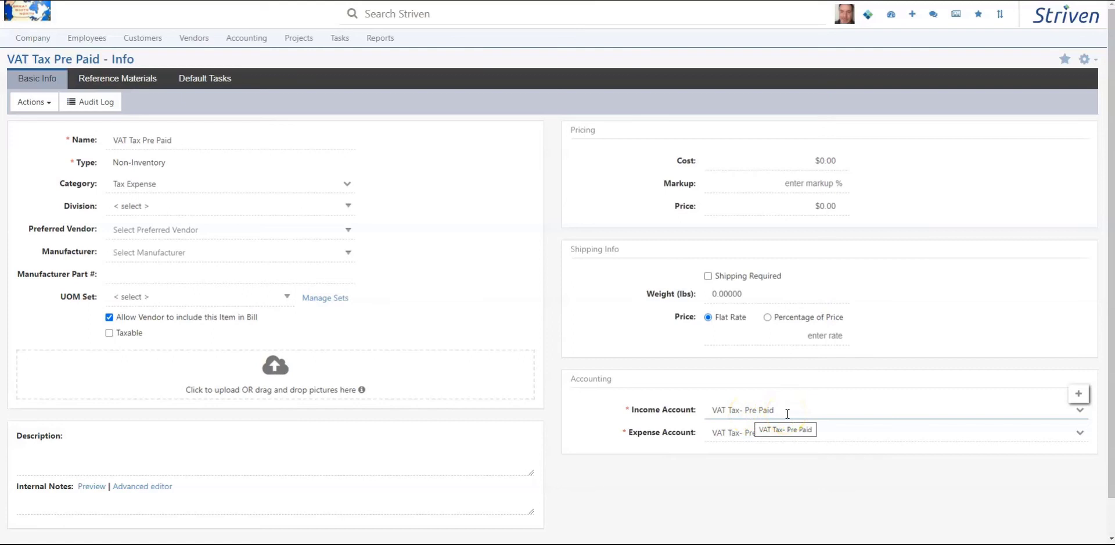
scroll(209, 277, "down", 1)
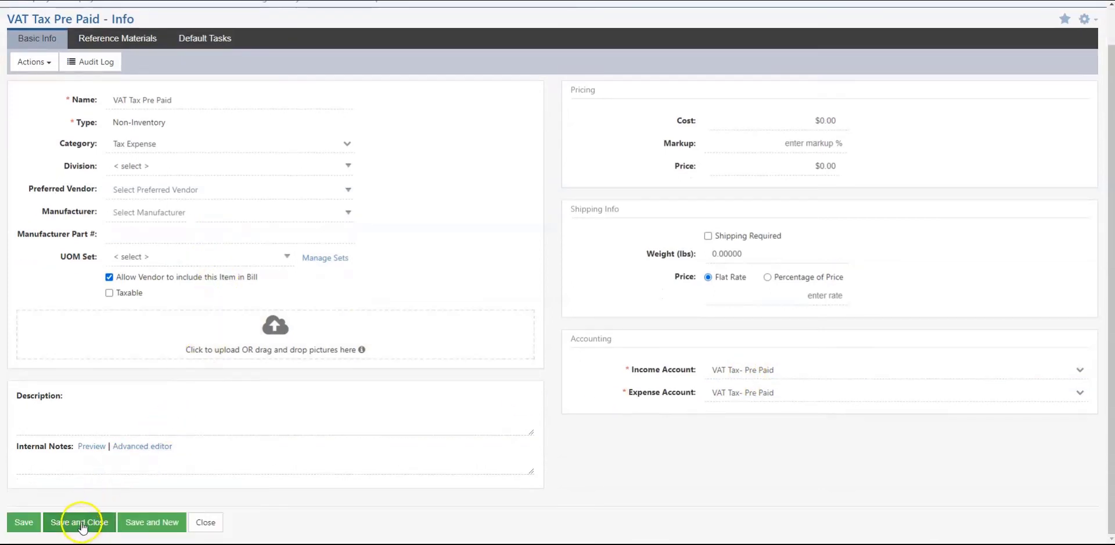
left_click(82, 526)
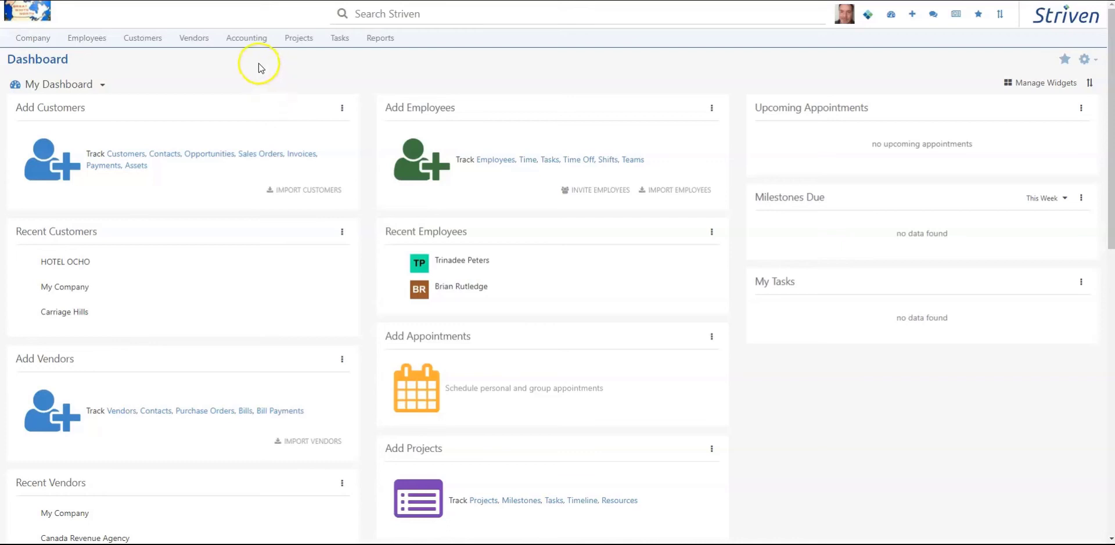
Step: Open the fulfilled CDW United State purchase order from the vendor purchase orders list
mouse_move(246, 47)
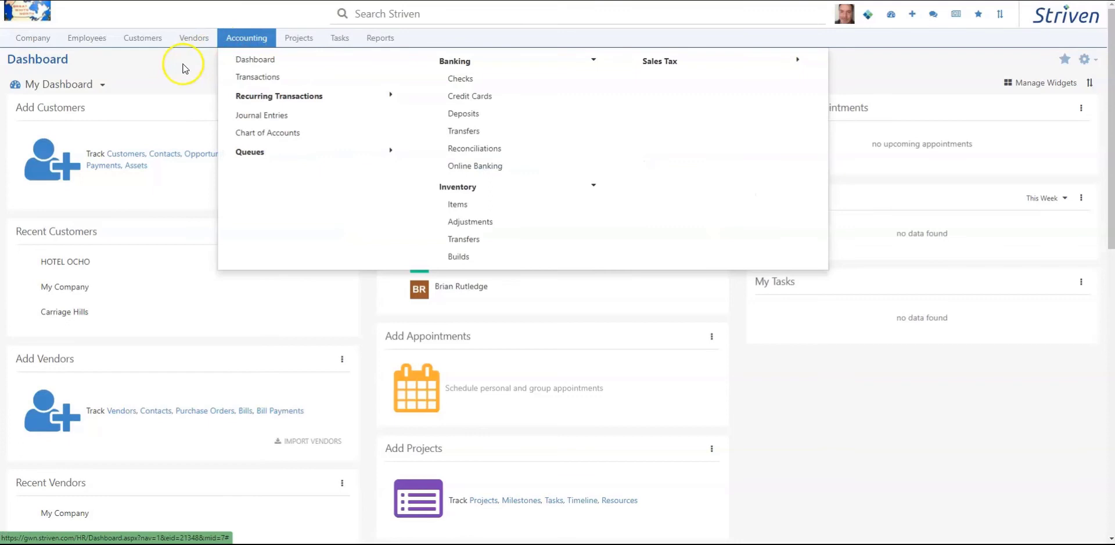
left_click(178, 41)
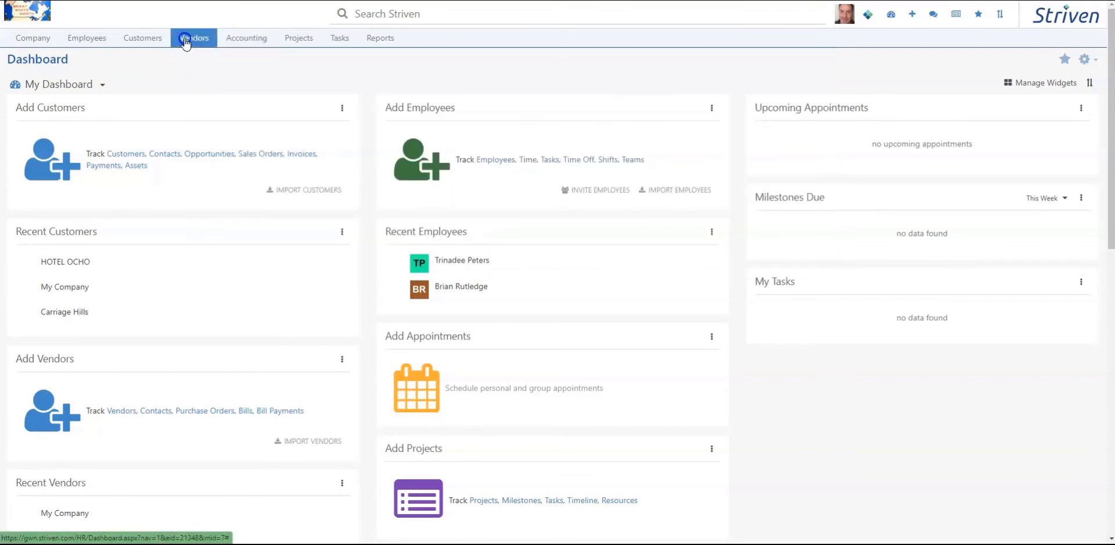
left_click(217, 167)
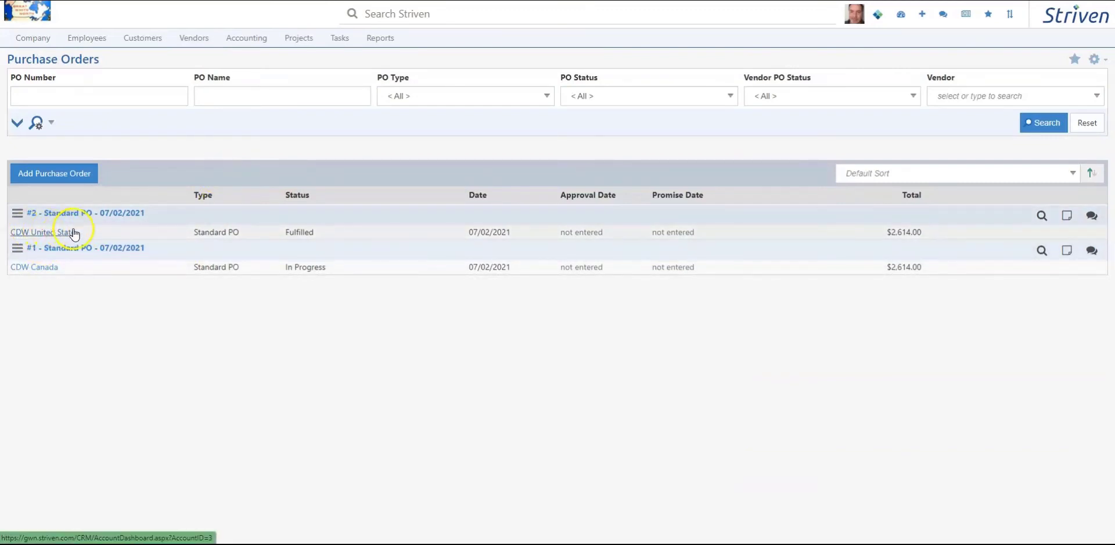
left_click(51, 234)
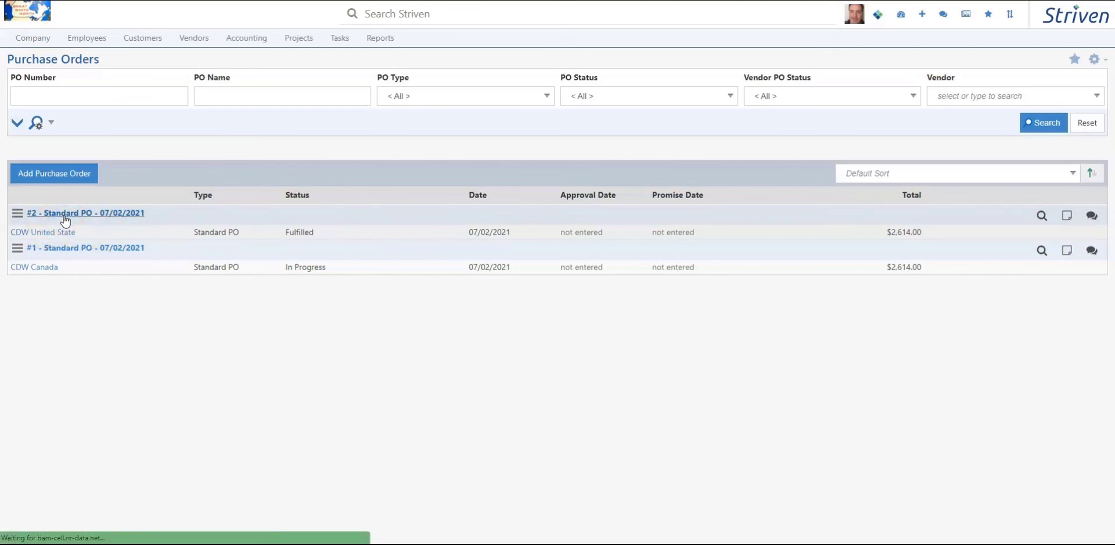
left_click(64, 215)
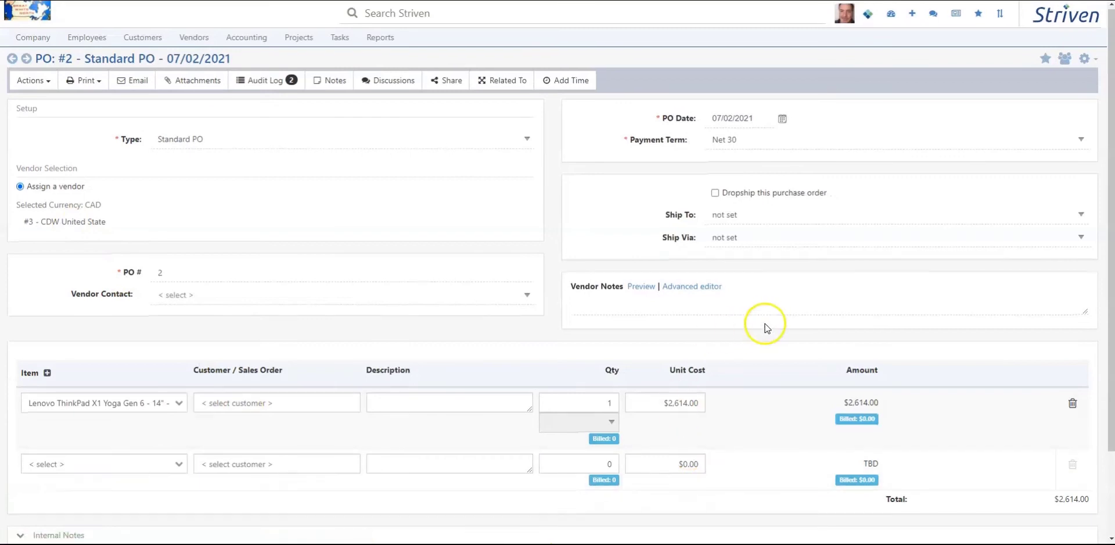
Step: Review the purchase order's line items and create a bill from it
scroll(755, 377, "down", 3)
scroll(249, 355, "up", 3)
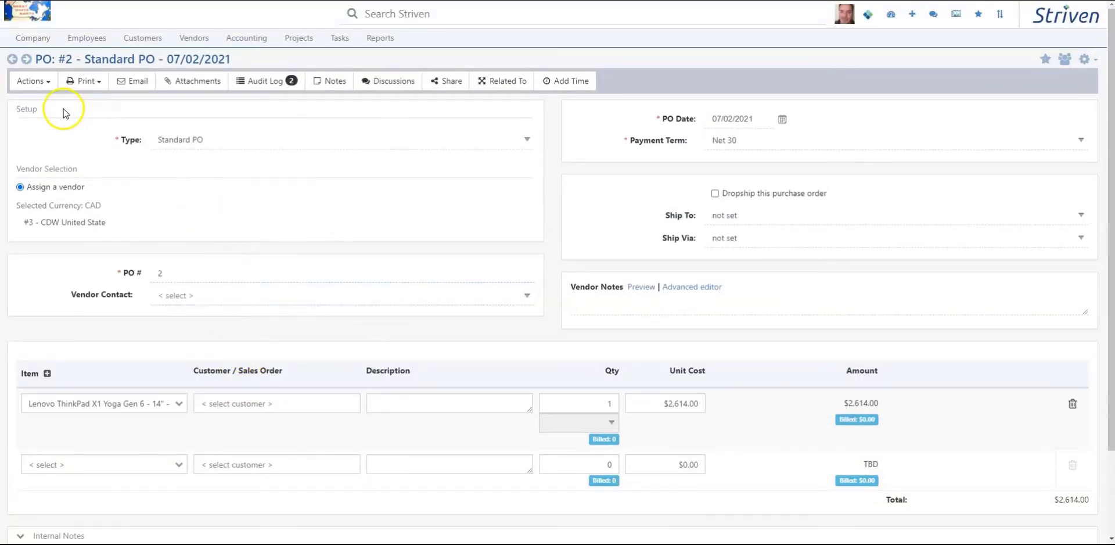
left_click(36, 81)
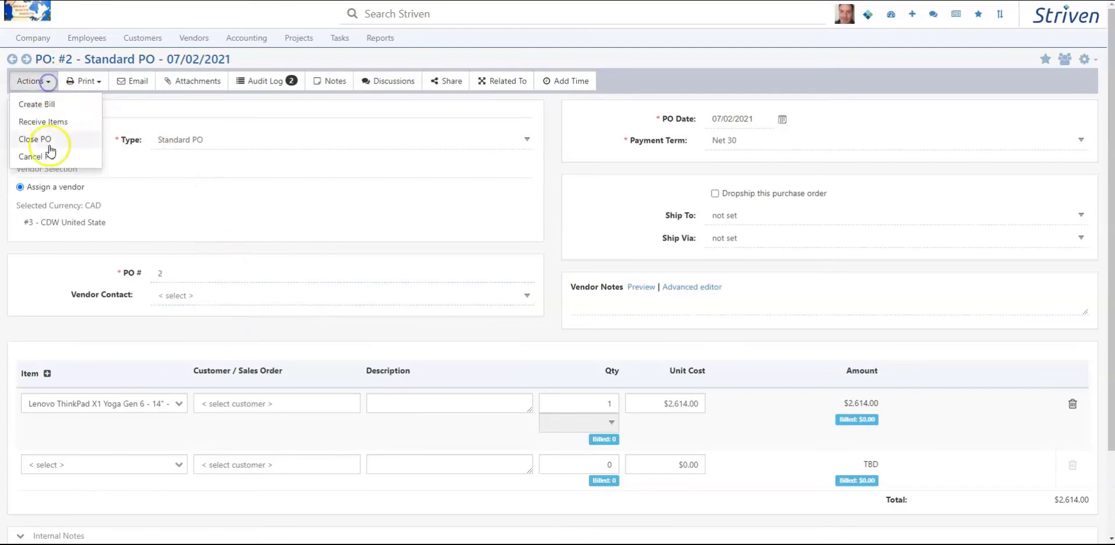
left_click(45, 107)
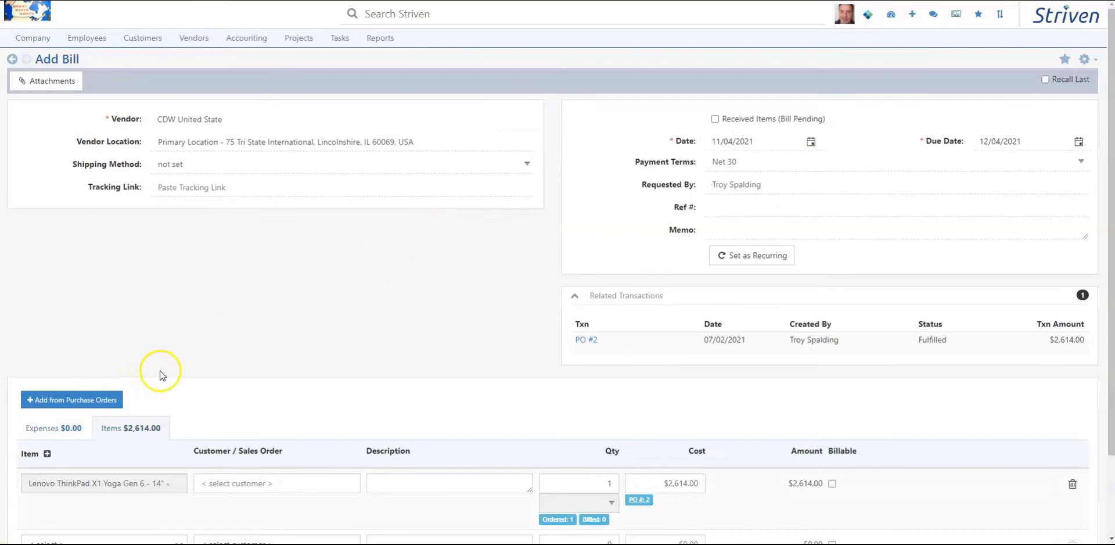
Step: Make the bill's Lenovo ThinkPad line billable to the customer My Company, and save and close the bill
scroll(342, 377, "down", 2)
left_click(314, 389)
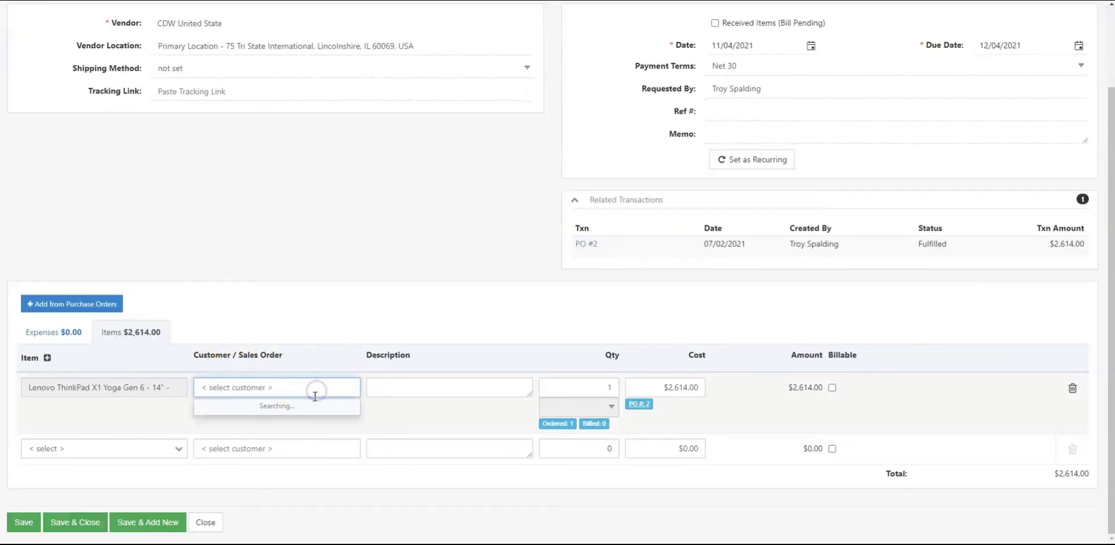
type("my cop")
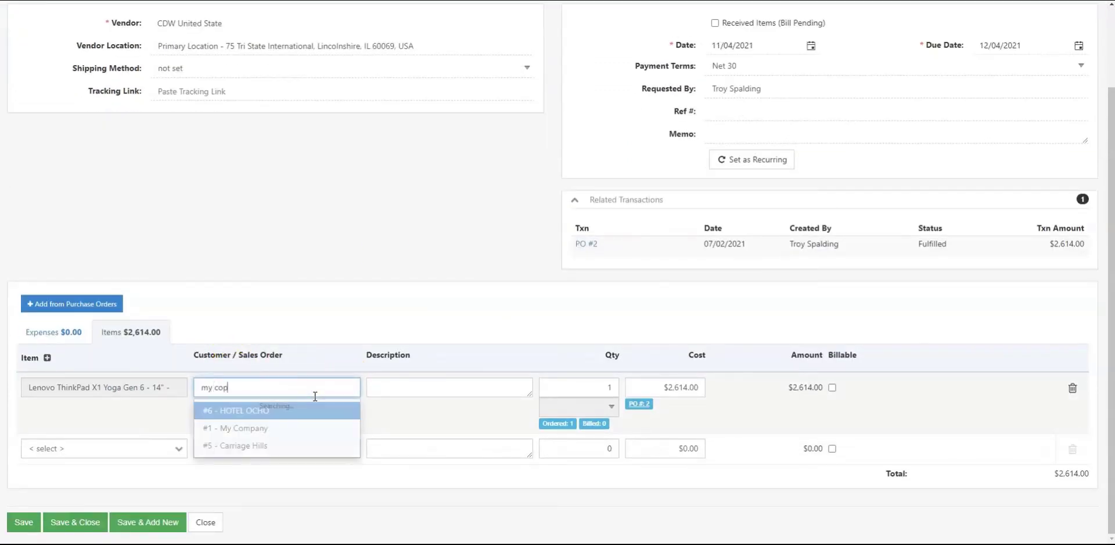
key("BackSpace")
key("BackSpace")
key("BackSpace")
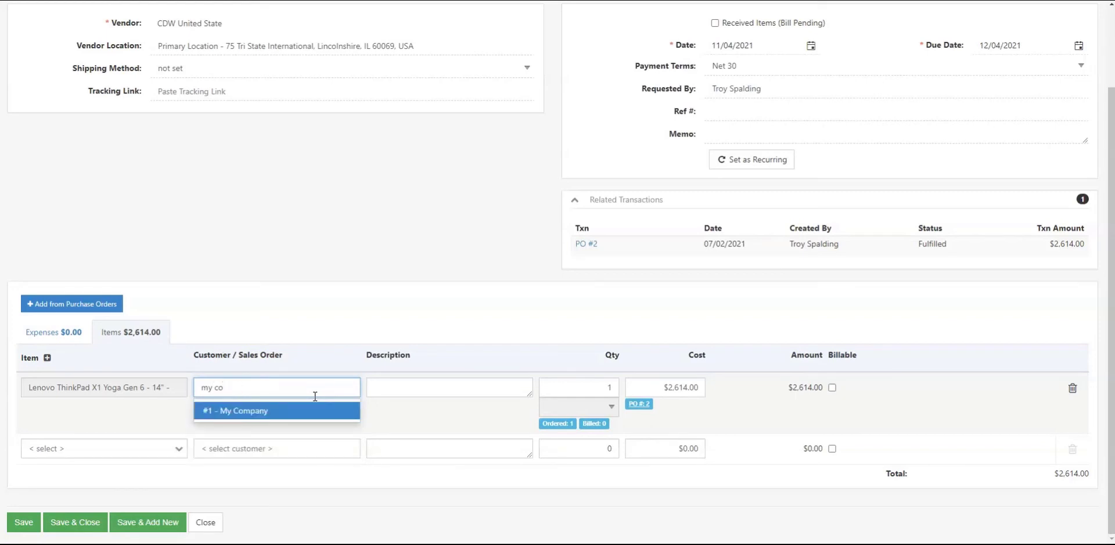
left_click(298, 411)
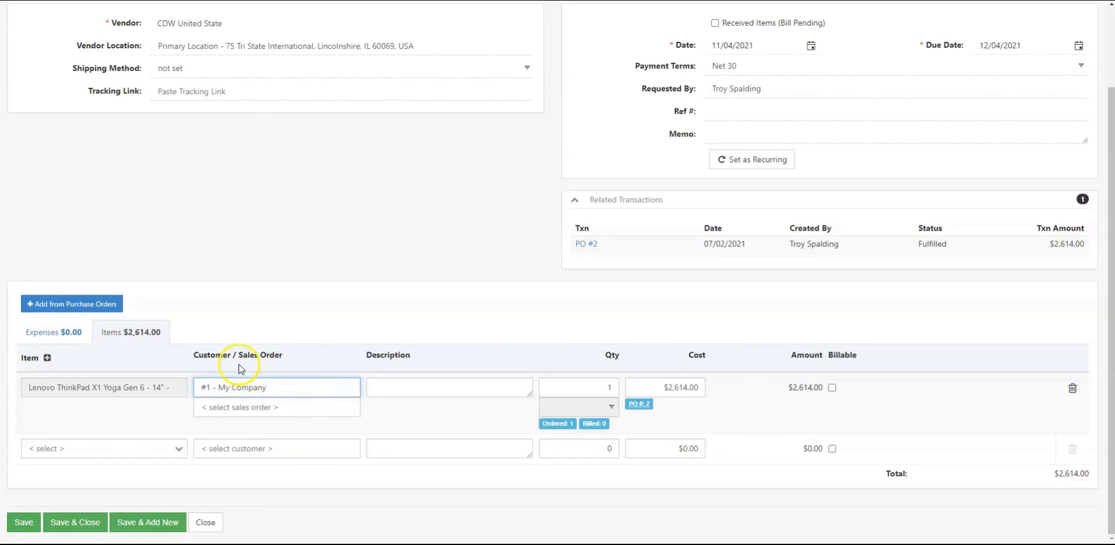
left_click(832, 387)
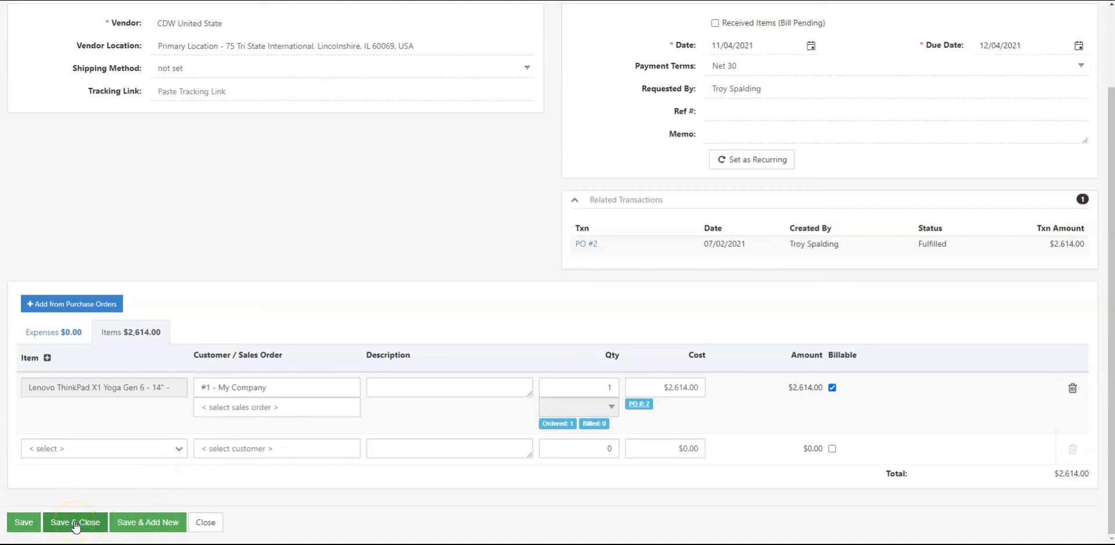
left_click(74, 523)
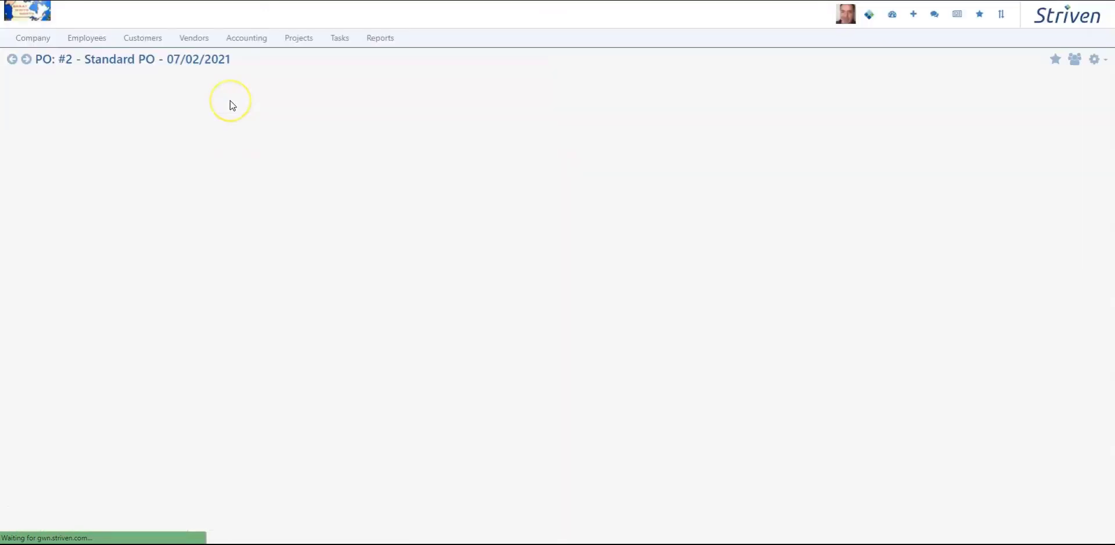
Step: Start a new customer invoice for My Company
left_click(149, 40)
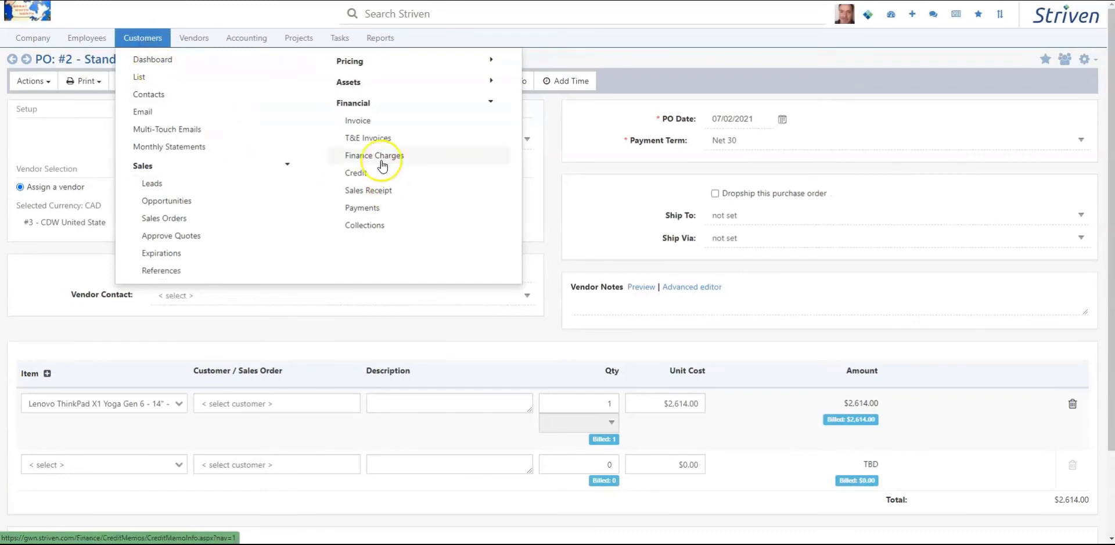
left_click(360, 121)
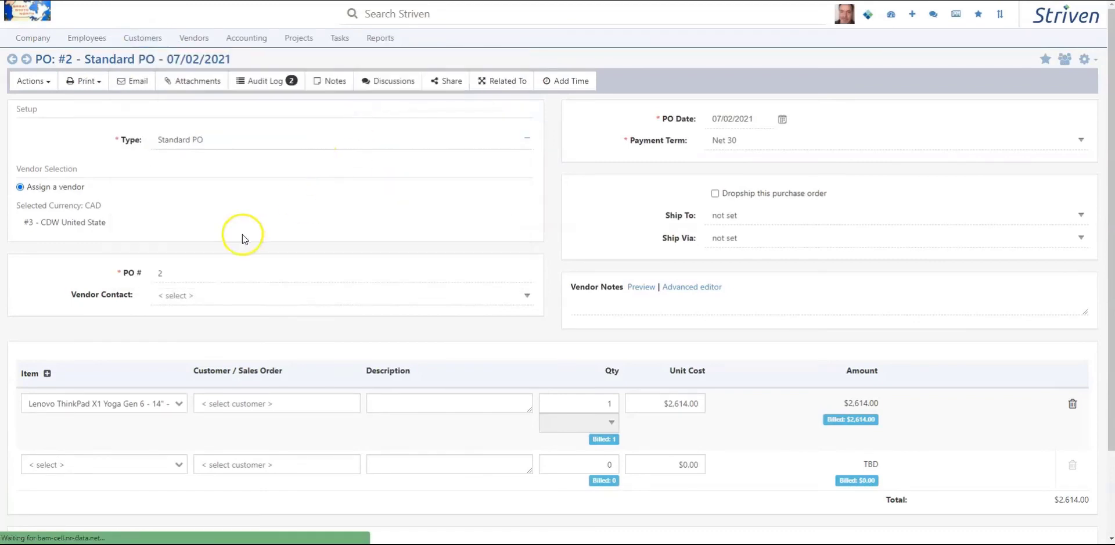
left_click(233, 122)
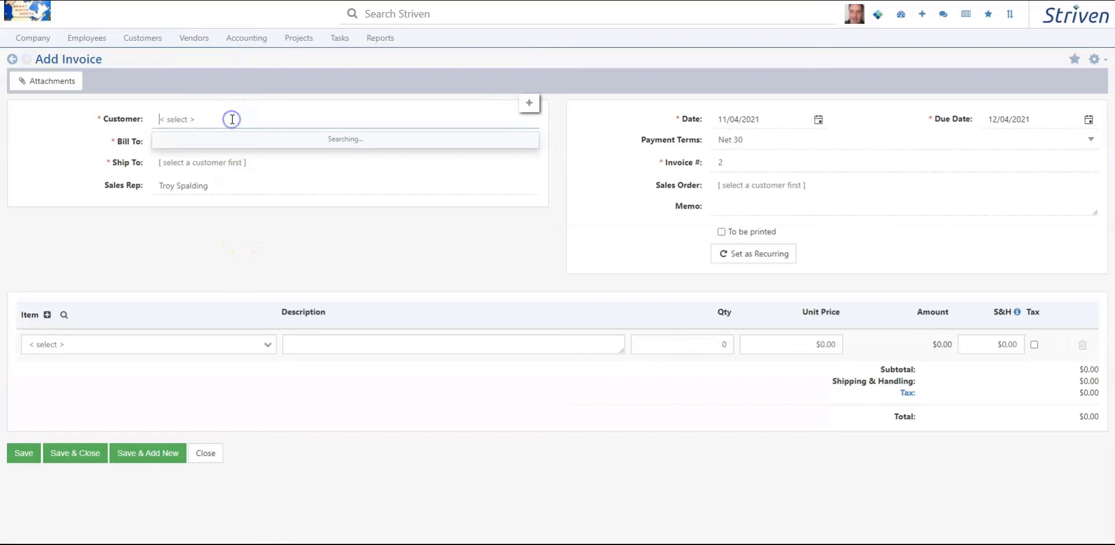
type("my")
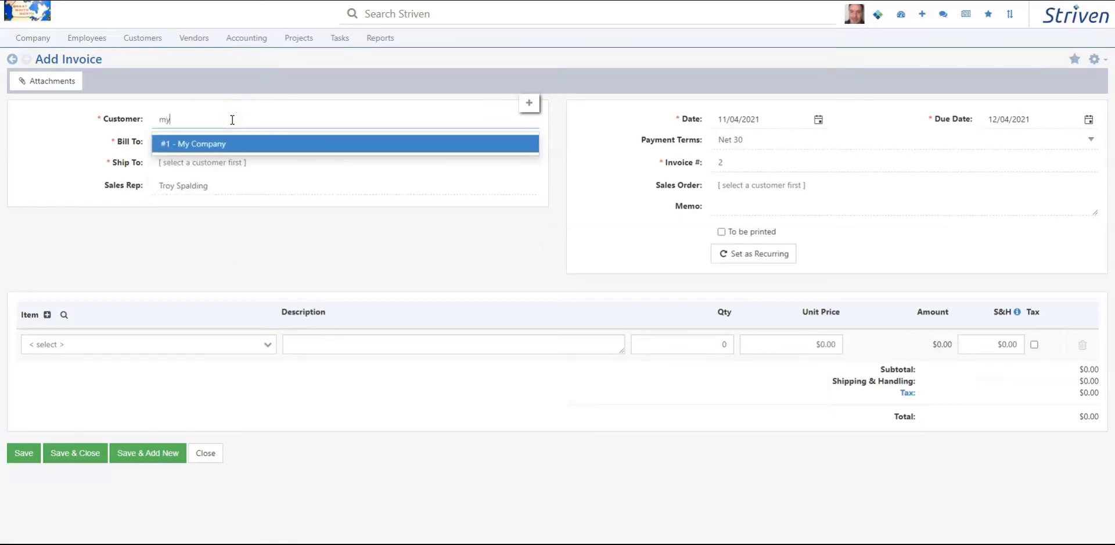
left_click(220, 147)
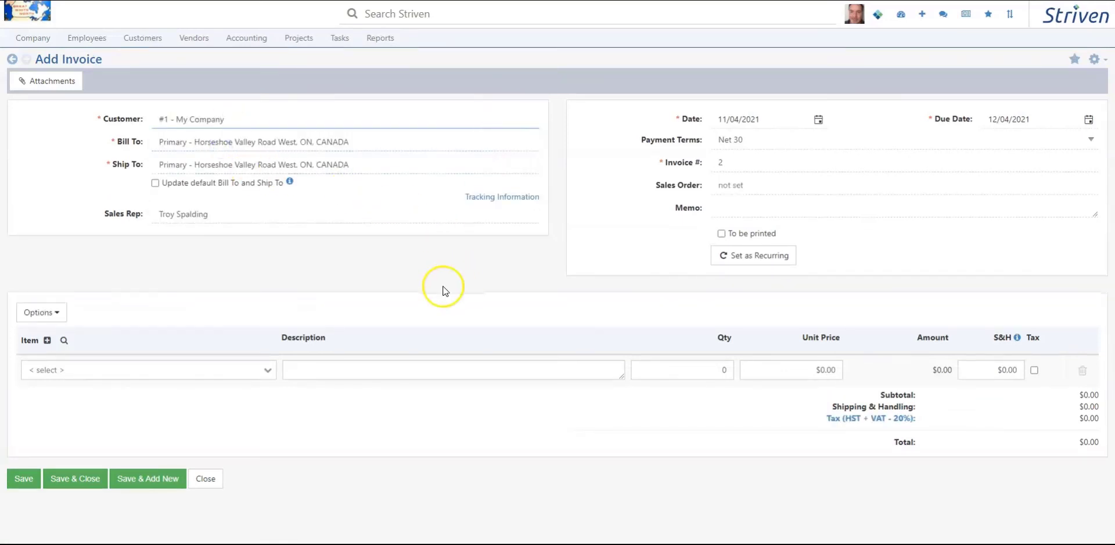
Step: Add the unbilled Lenovo ThinkPad X1 Yoga item from the vendor bill to the invoice
left_click(22, 317)
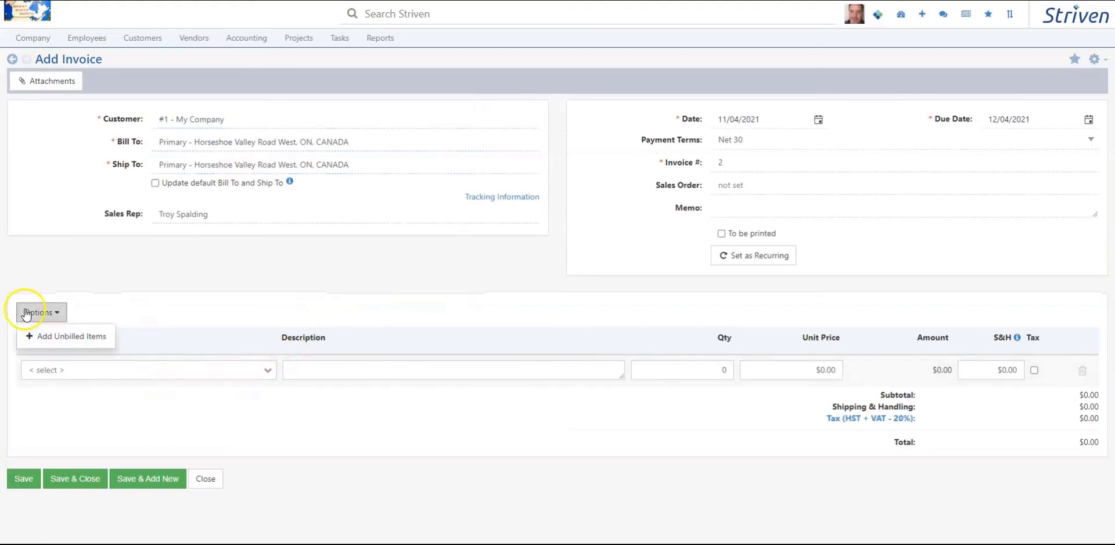
left_click(74, 338)
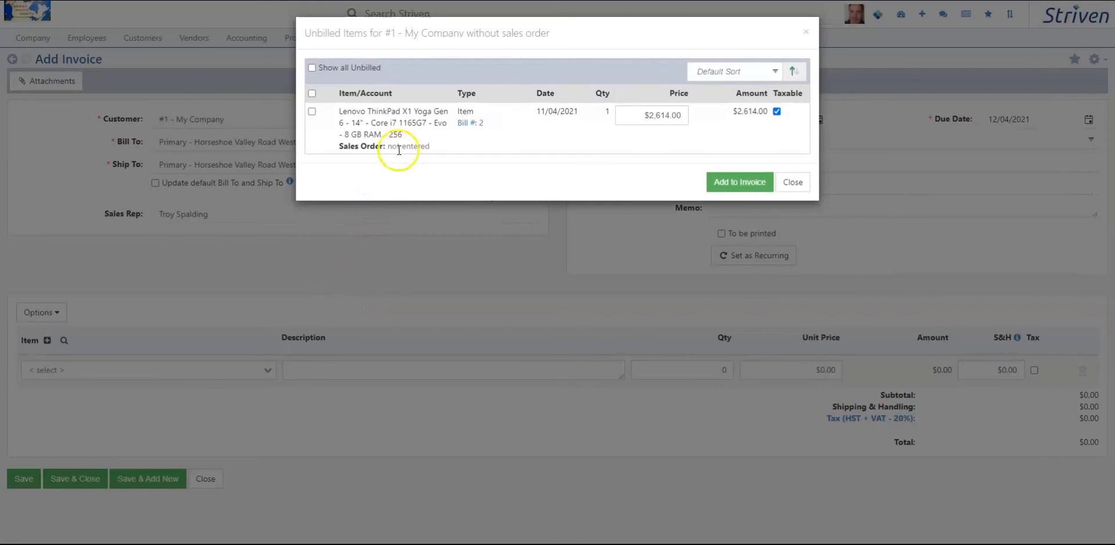
left_click(313, 112)
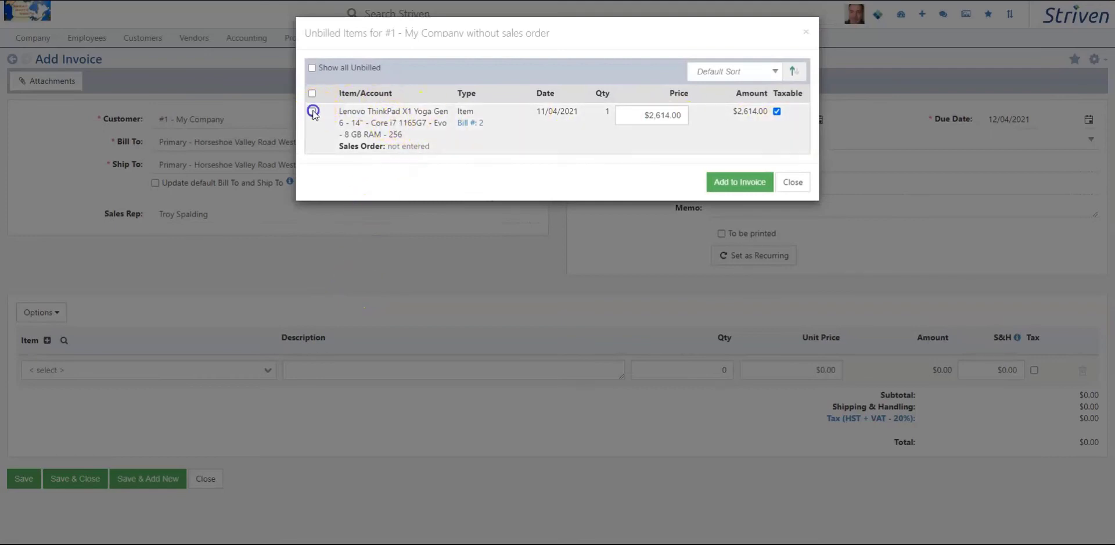
left_click(738, 183)
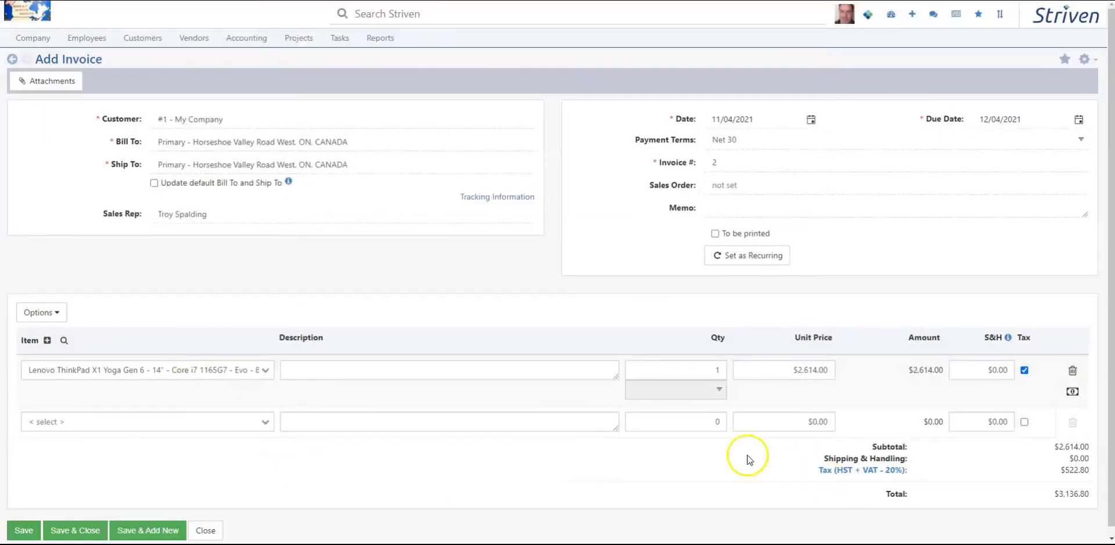
Step: Add an untaxed offsetting line for the Company Asset Lenovo ThinkPad X1 Yoga with quantity -1 and unit price 2614.00
left_click(266, 425)
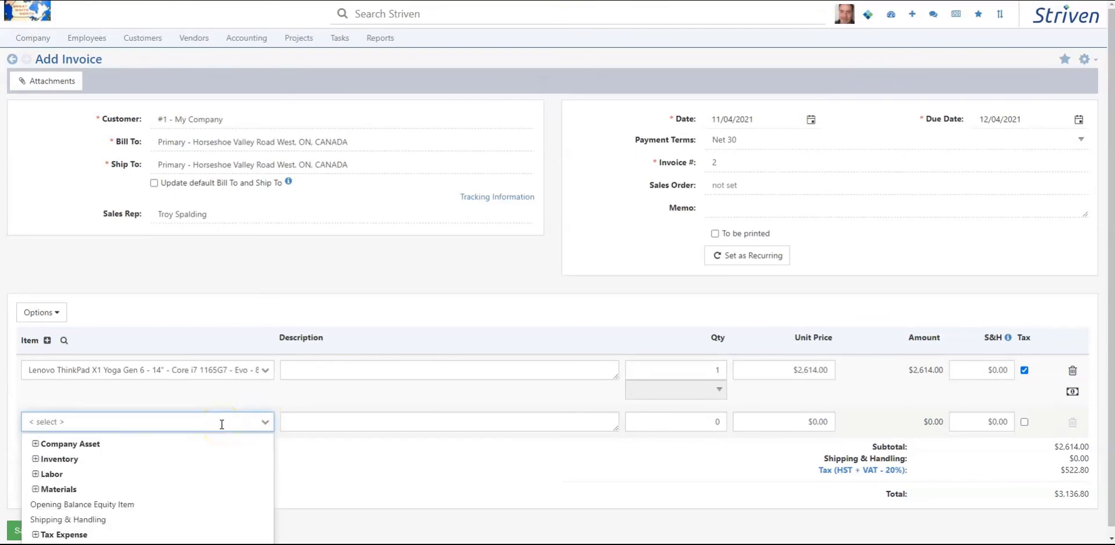
type("leno")
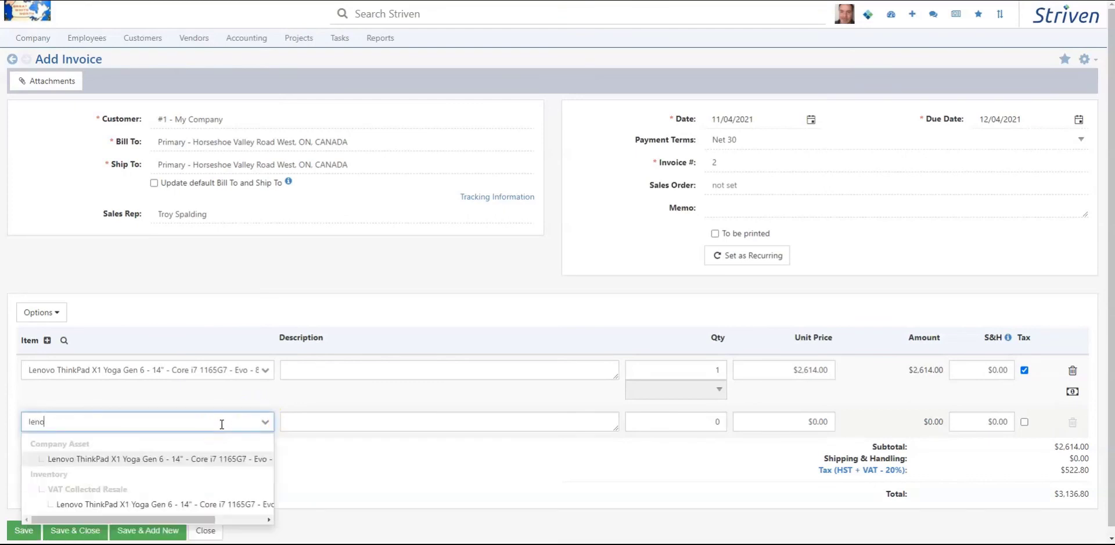
left_click(174, 464)
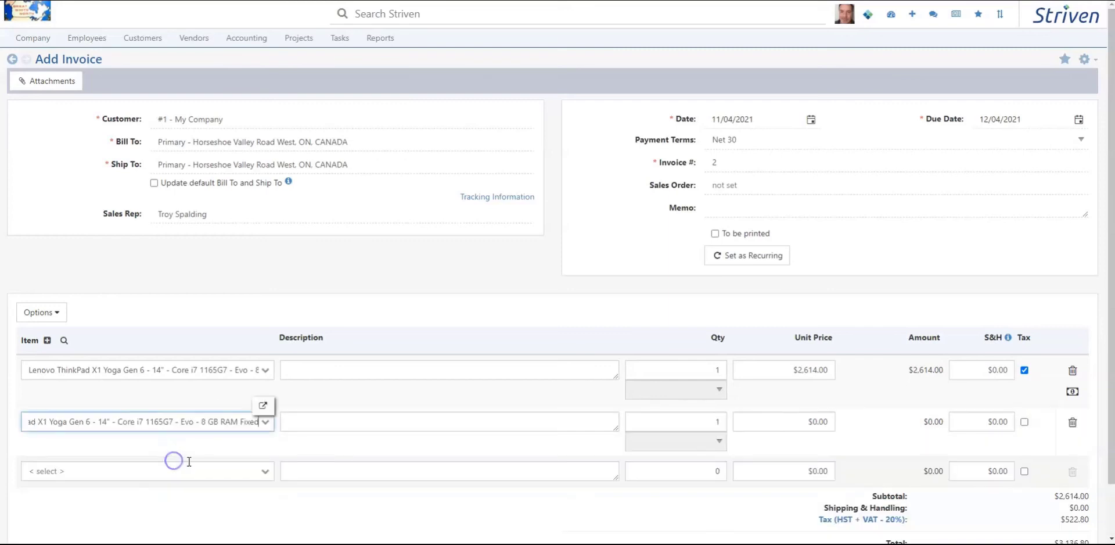
left_click(690, 426)
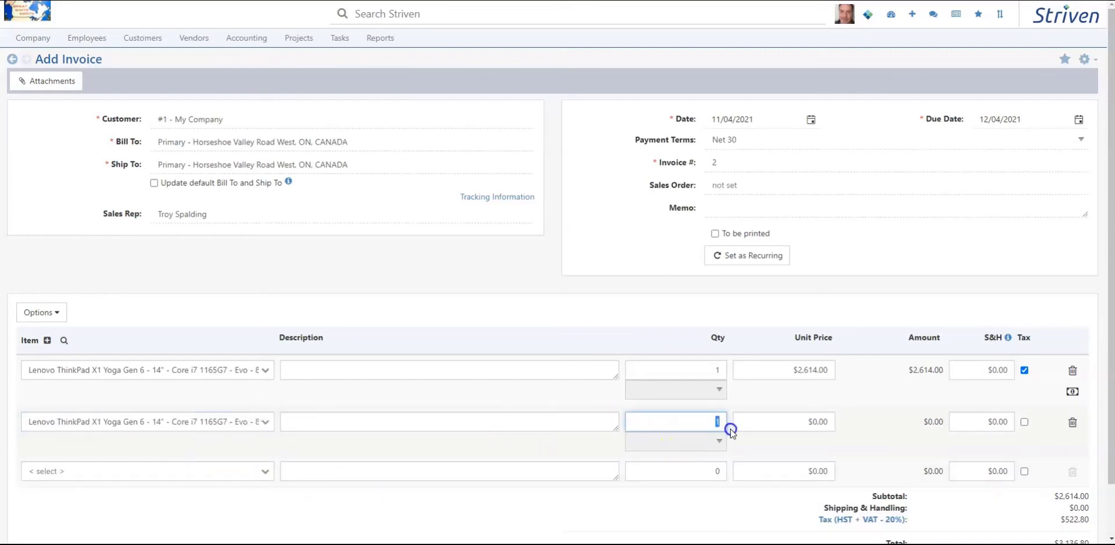
key("BackSpace")
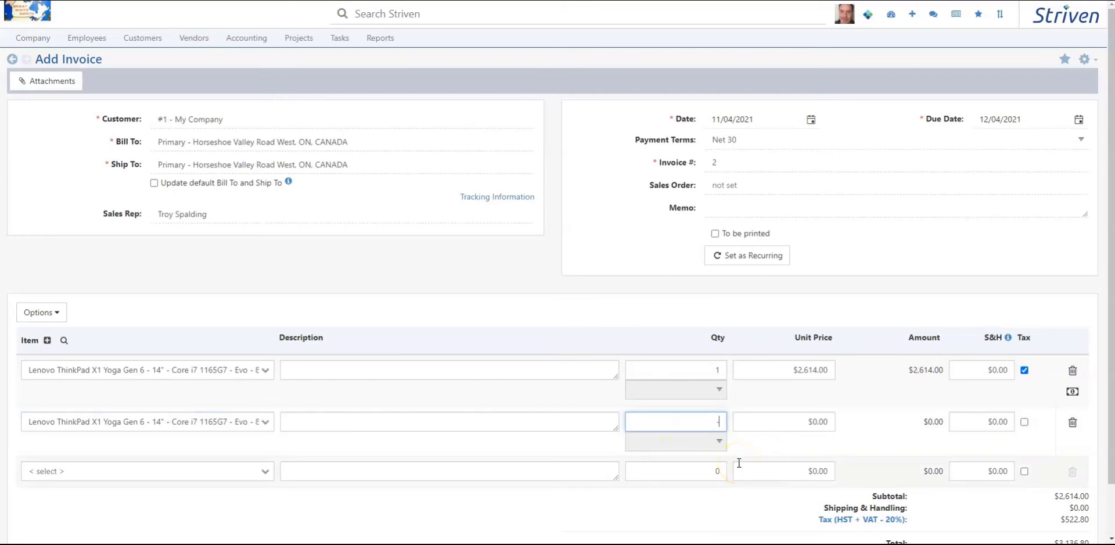
key("Tab")
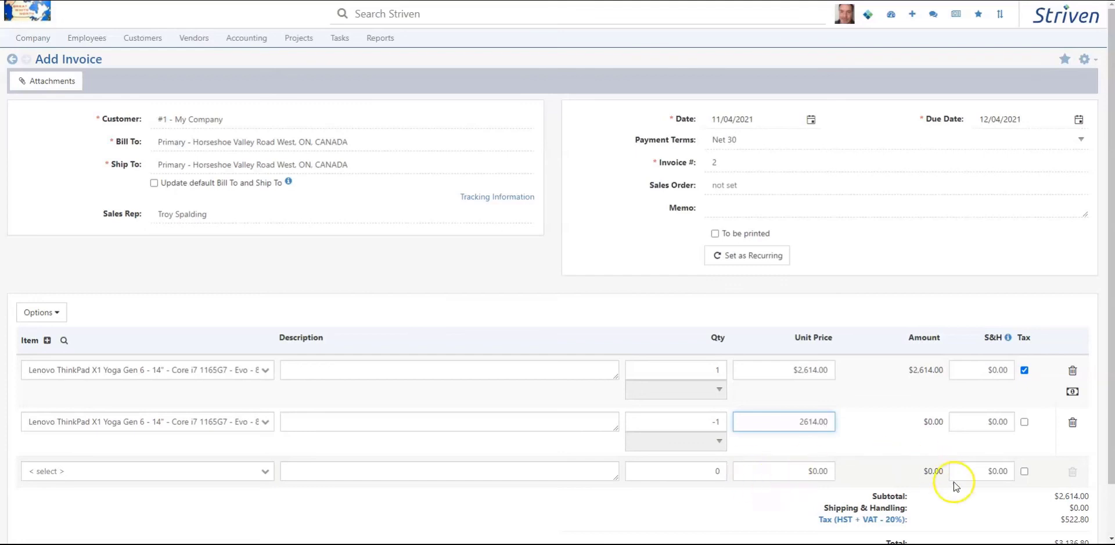
left_click(1038, 447)
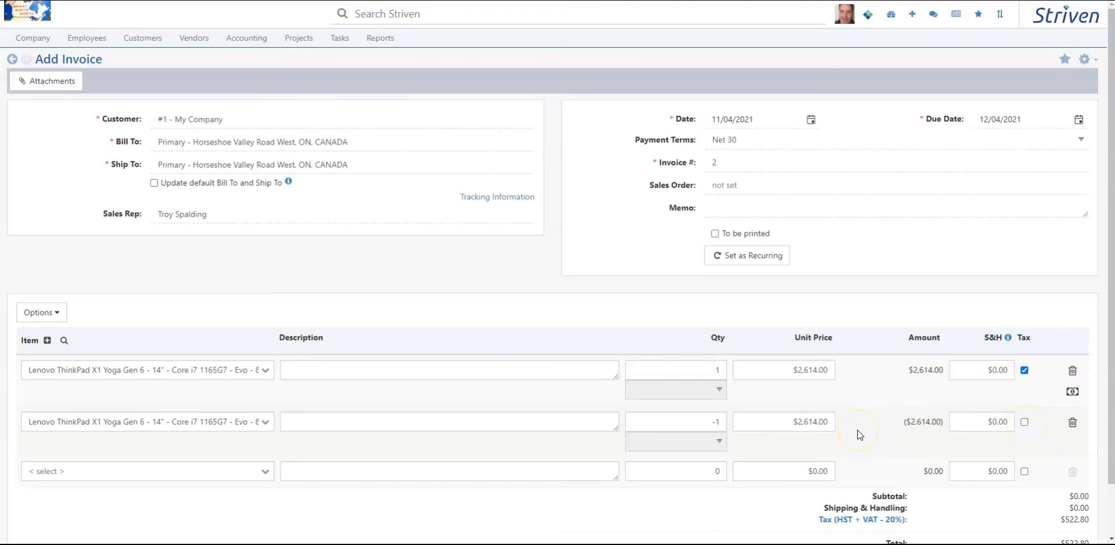
Step: Change the invoice's tax to VAT Tax
scroll(871, 436, "down", 1)
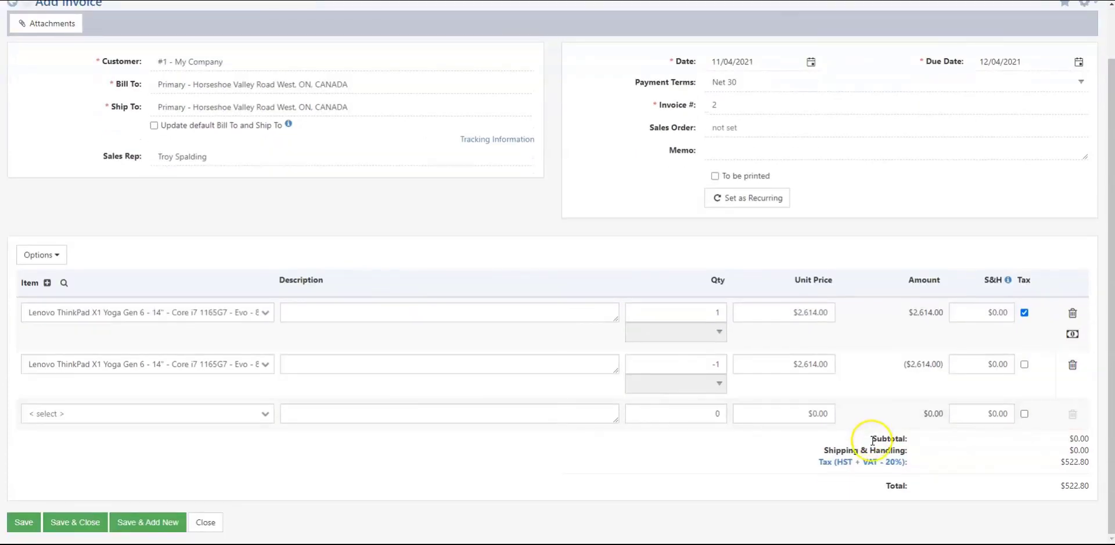
left_click(844, 463)
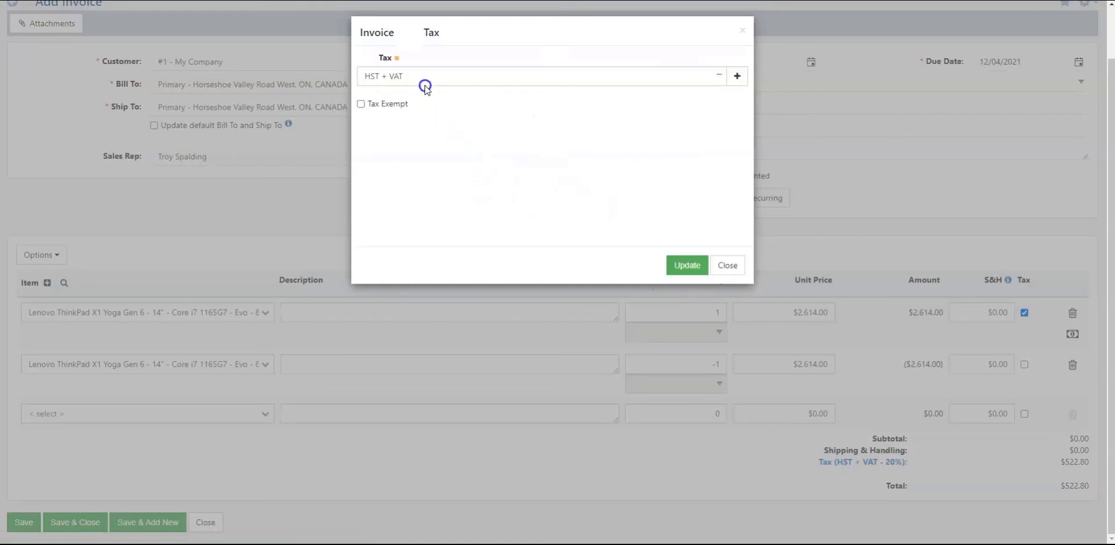
left_click(425, 87)
left_click(388, 137)
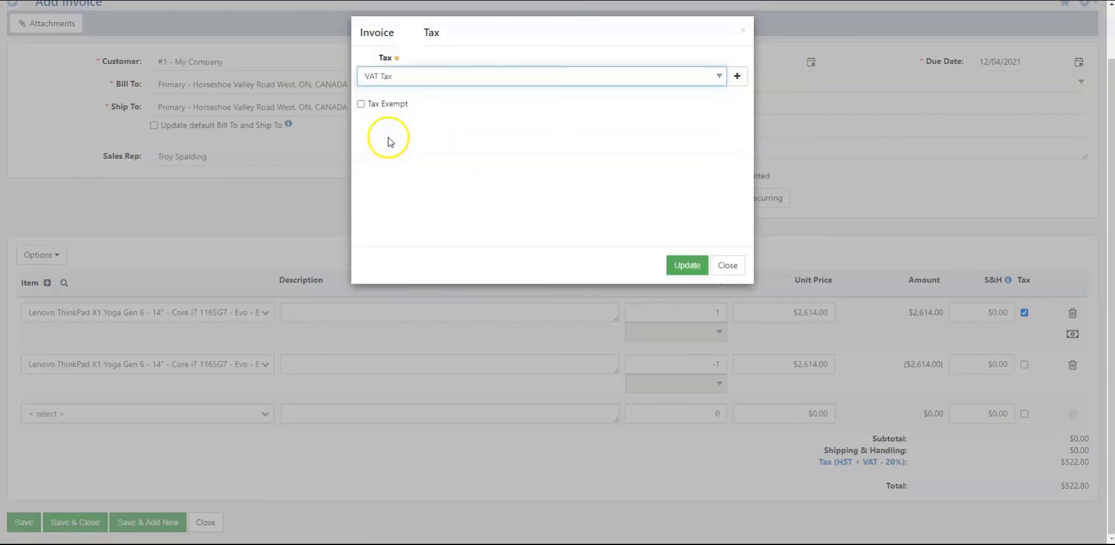
left_click(687, 266)
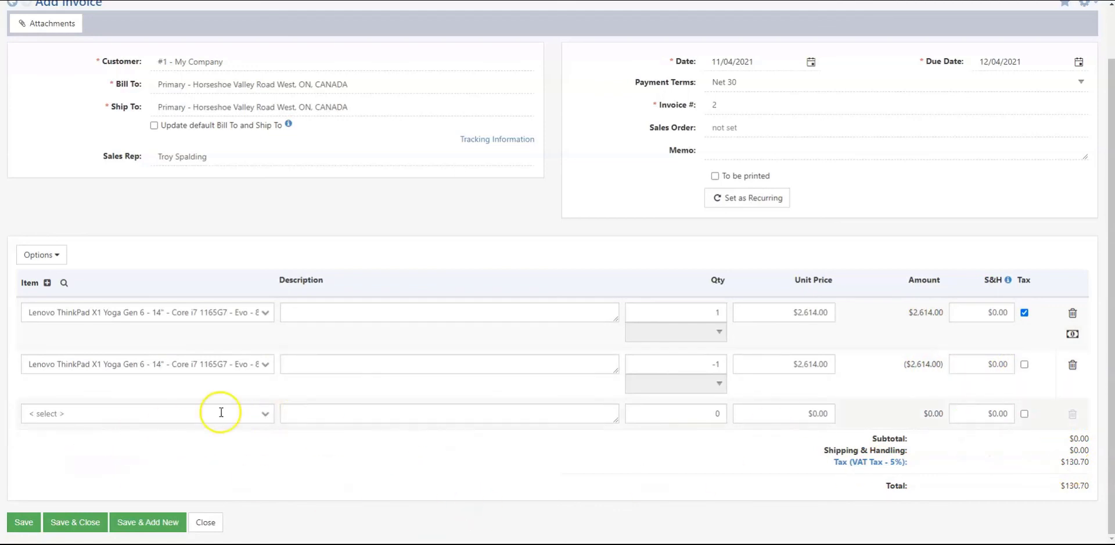
Step: Add a non-taxable Sales Tax Expense line to the invoice with a unit price of 130.70
left_click(264, 413)
scroll(156, 501, "down", 1)
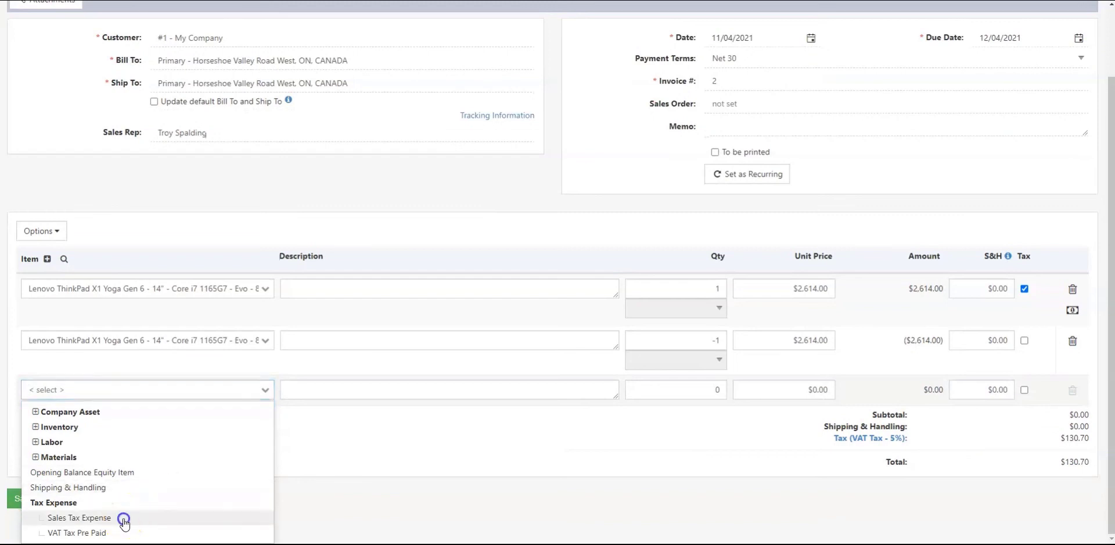
left_click(124, 523)
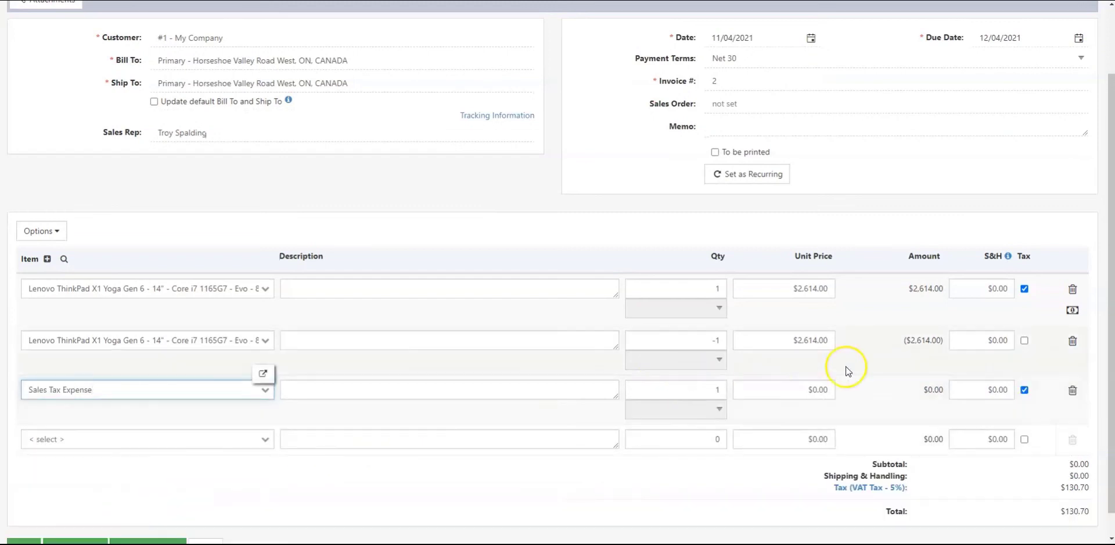
left_click(1025, 390)
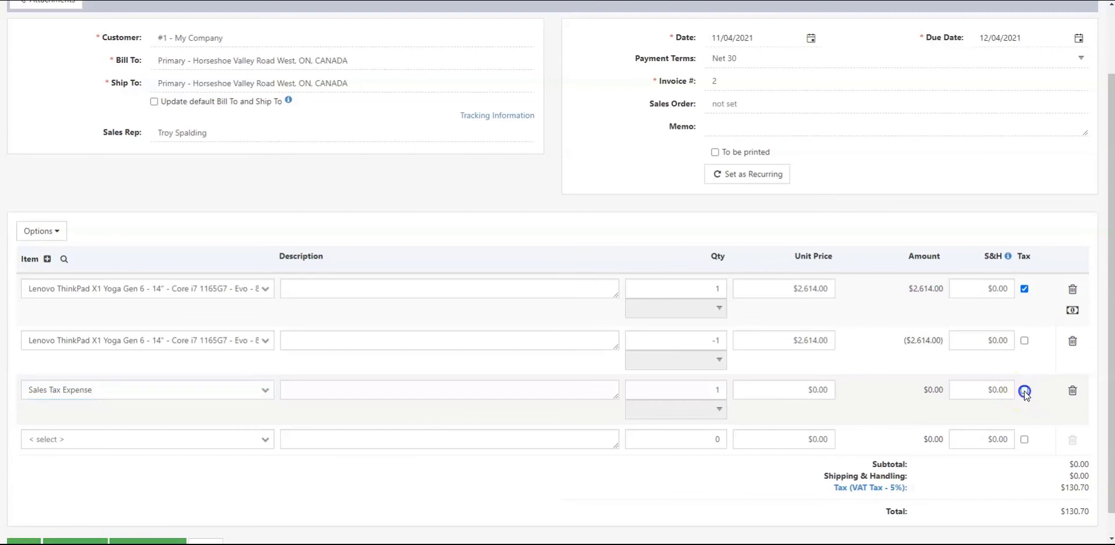
left_click(813, 388)
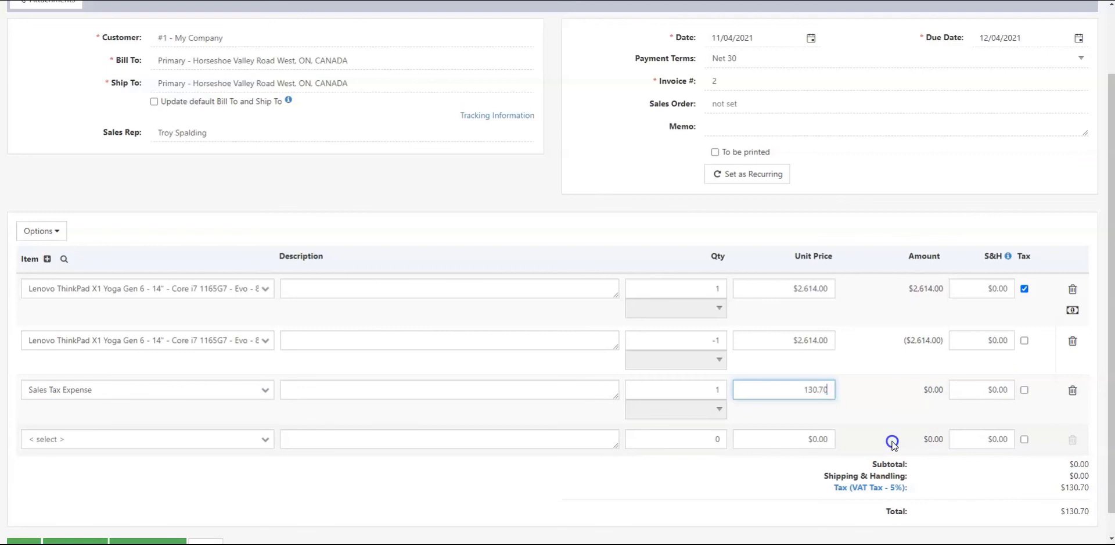
key("Tab")
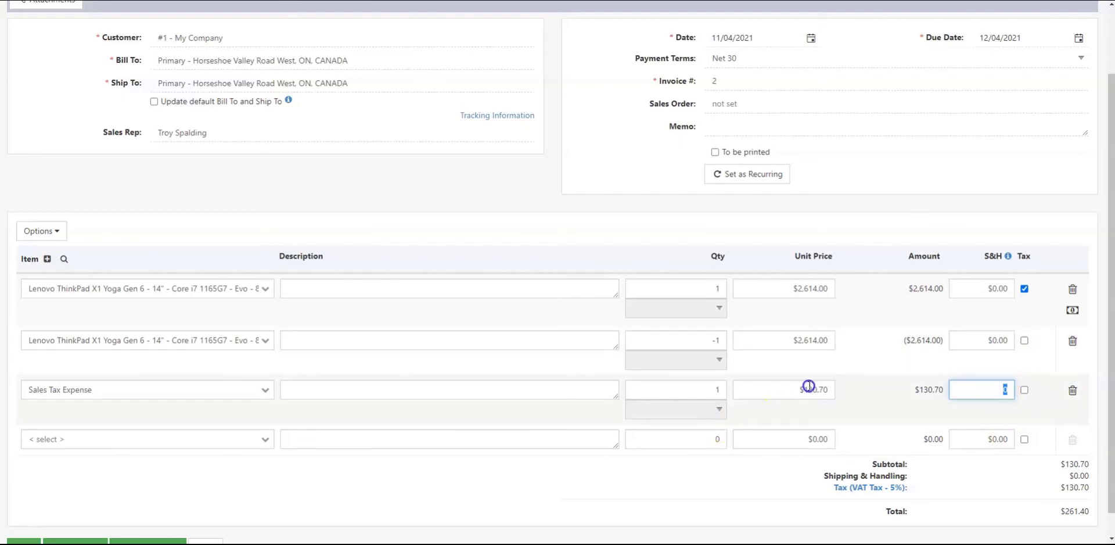
Step: Set the Sales Tax Expense line's quantity to -1 and look over the invoice
double_click(725, 390)
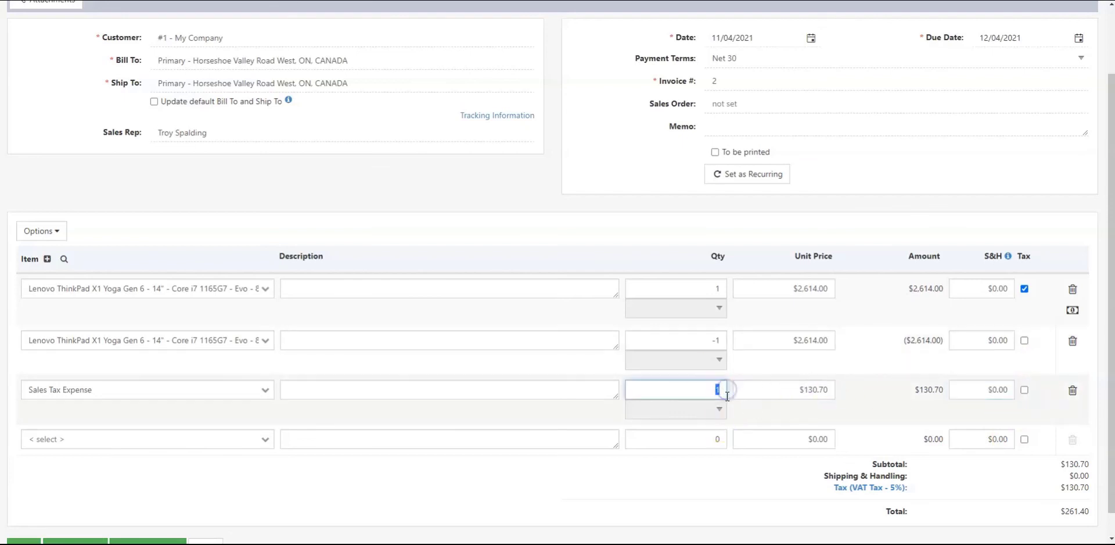
key("BackSpace")
type("-1")
key("Tab")
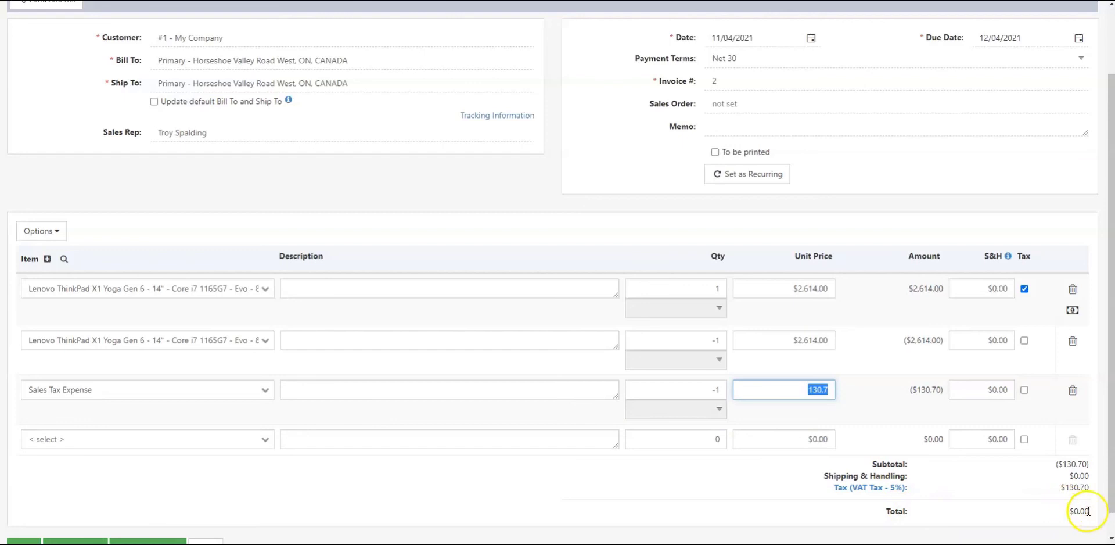
scroll(531, 242, "up", 2)
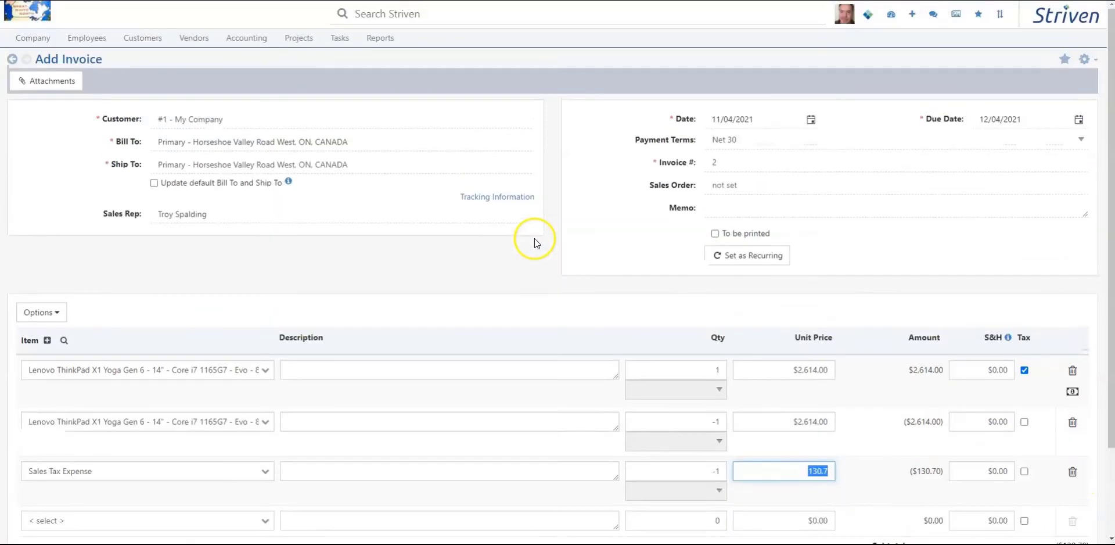
scroll(535, 243, "down", 2)
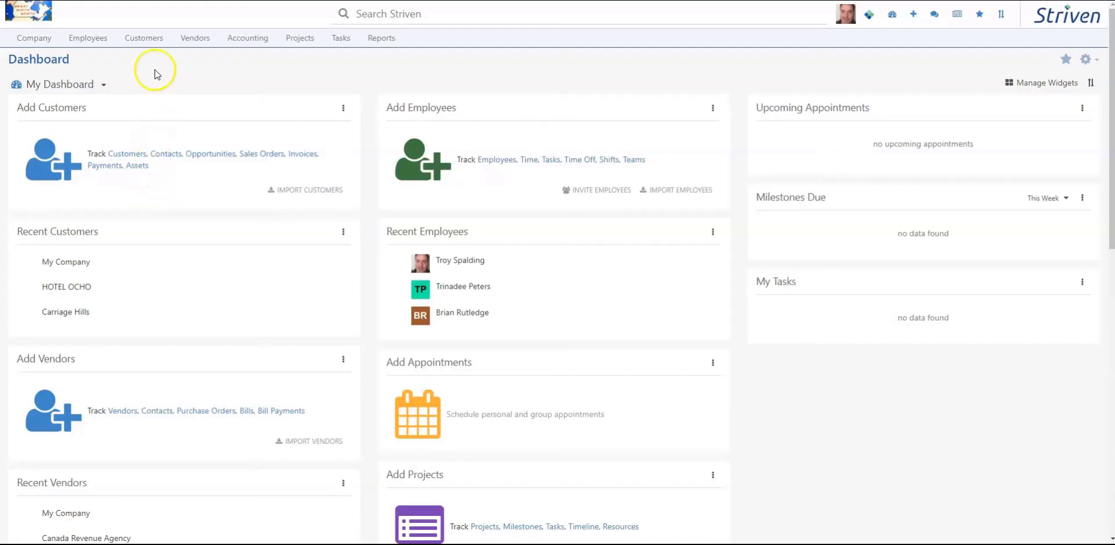
Step: Open the CDW Canada purchase order from the vendor purchase orders and create a bill from it
mouse_move(191, 45)
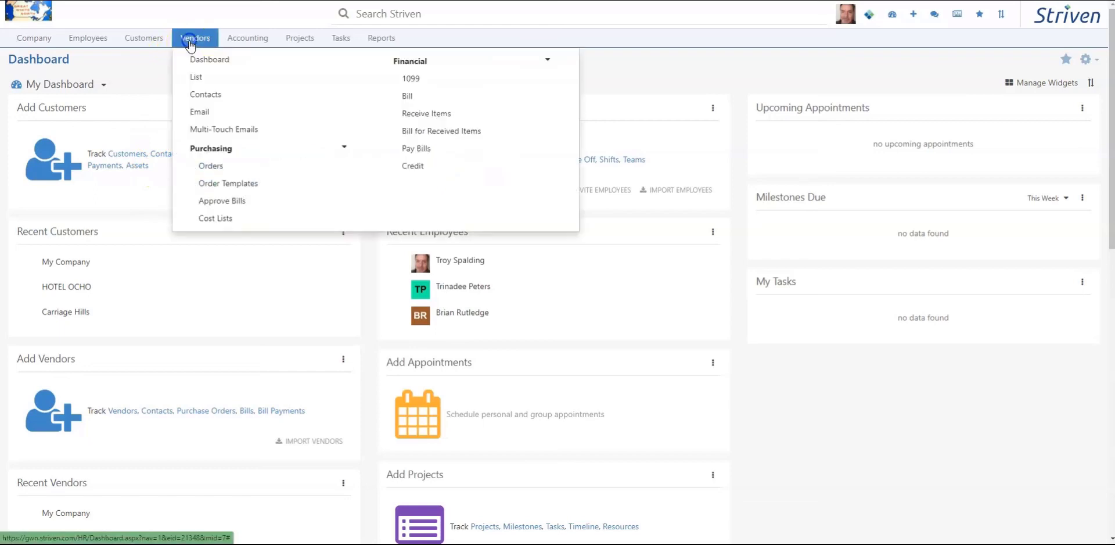
left_click(211, 167)
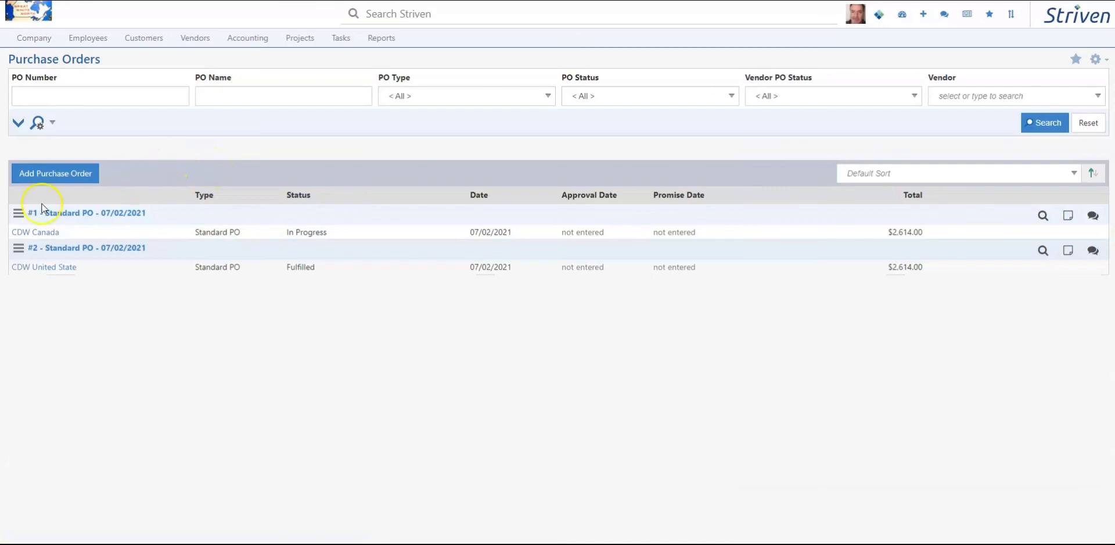
left_click(63, 214)
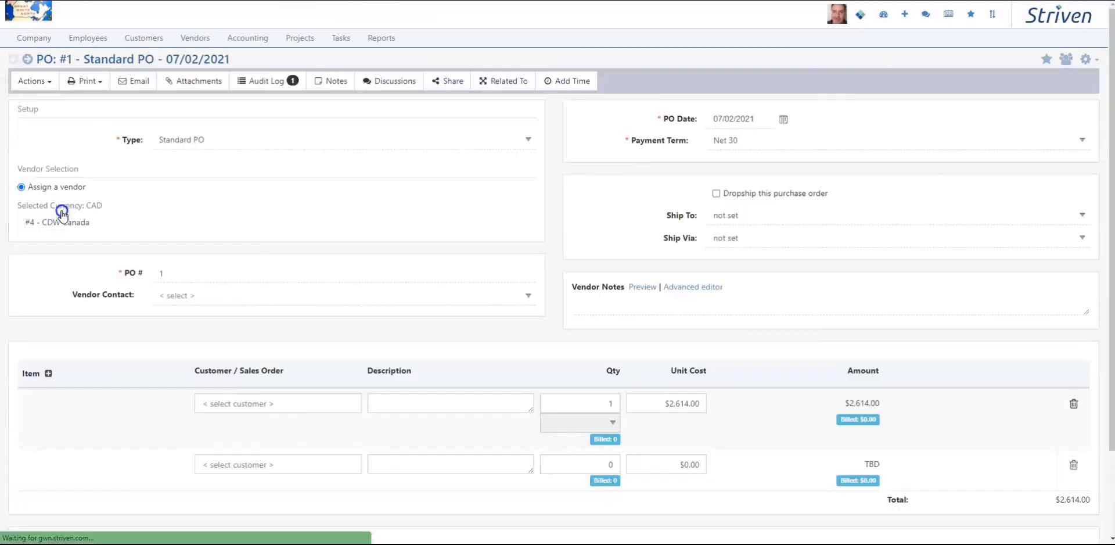
left_click(46, 81)
left_click(49, 106)
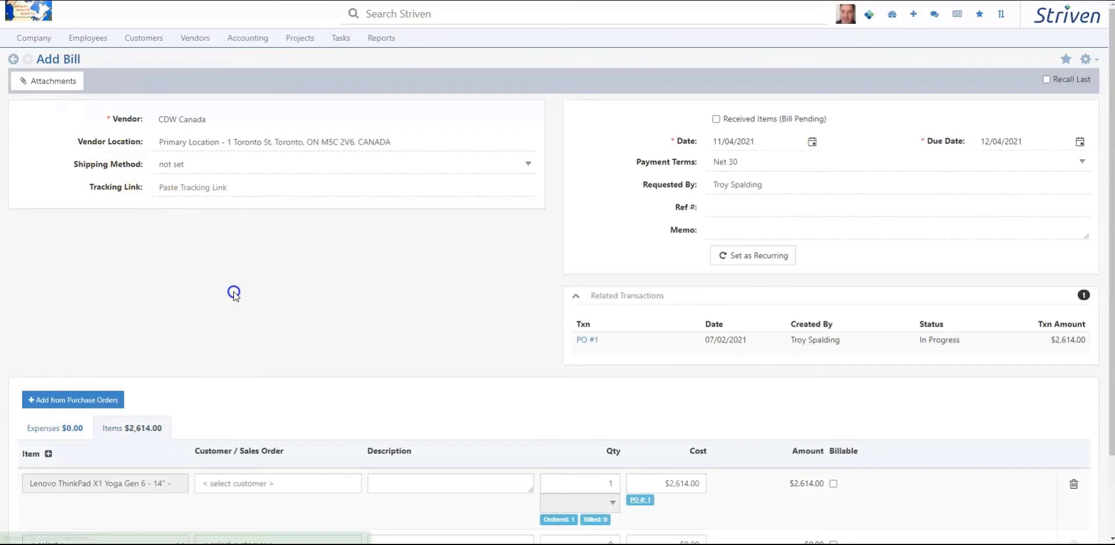
Step: Add a VAT Tax Pre Paid item line to the bill with a cost of 130.70
scroll(238, 288, "down", 1)
scroll(236, 287, "down", 2)
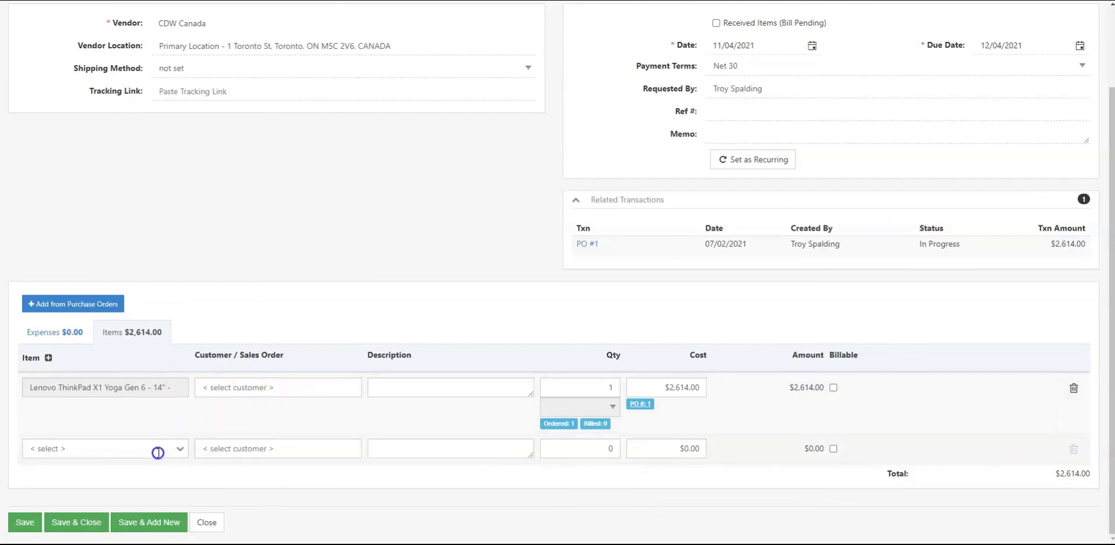
left_click(180, 454)
scroll(137, 481, "down", 1)
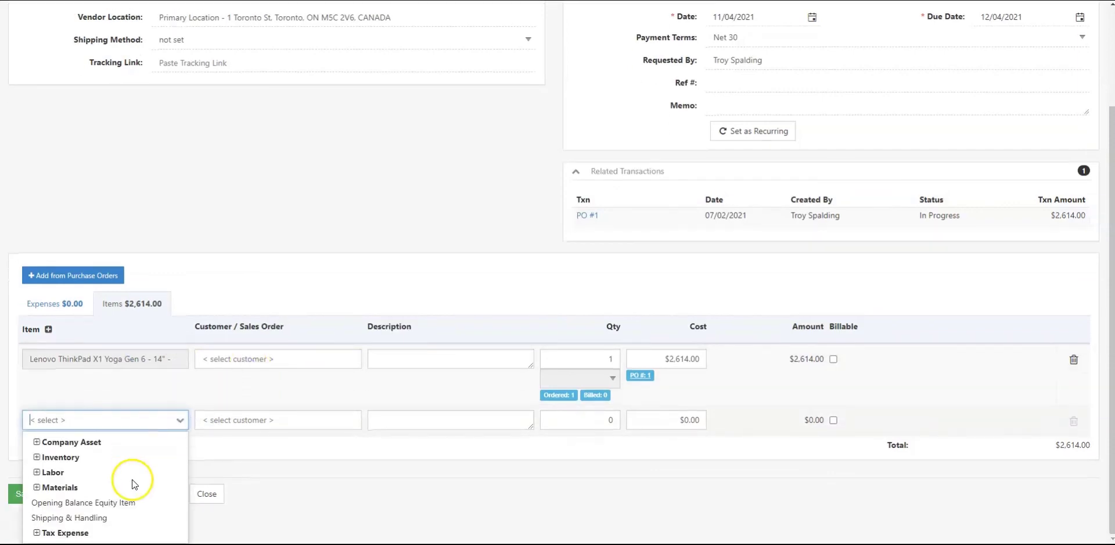
left_click(36, 532)
scroll(87, 529, "down", 1)
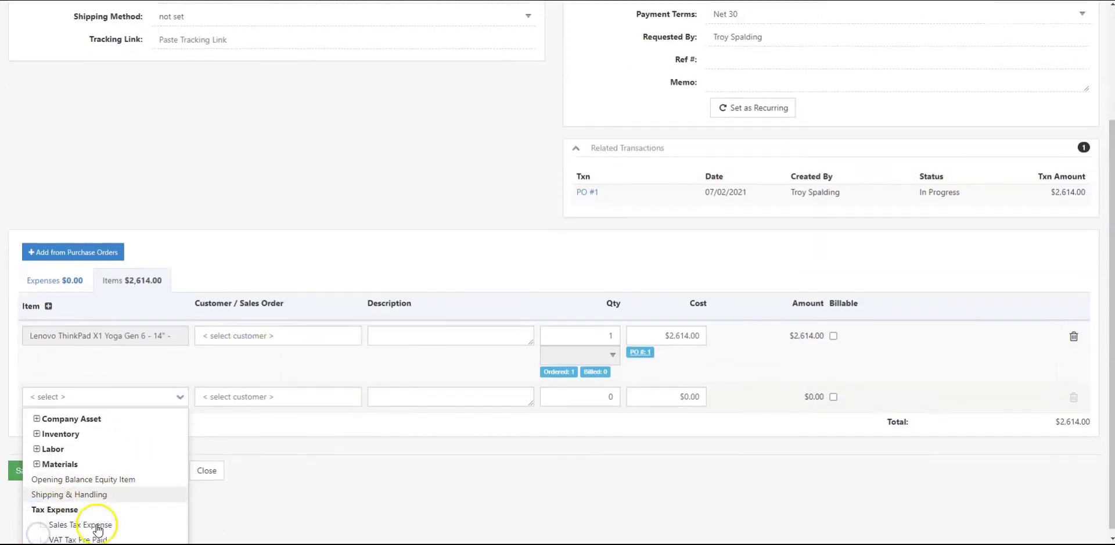
left_click(92, 532)
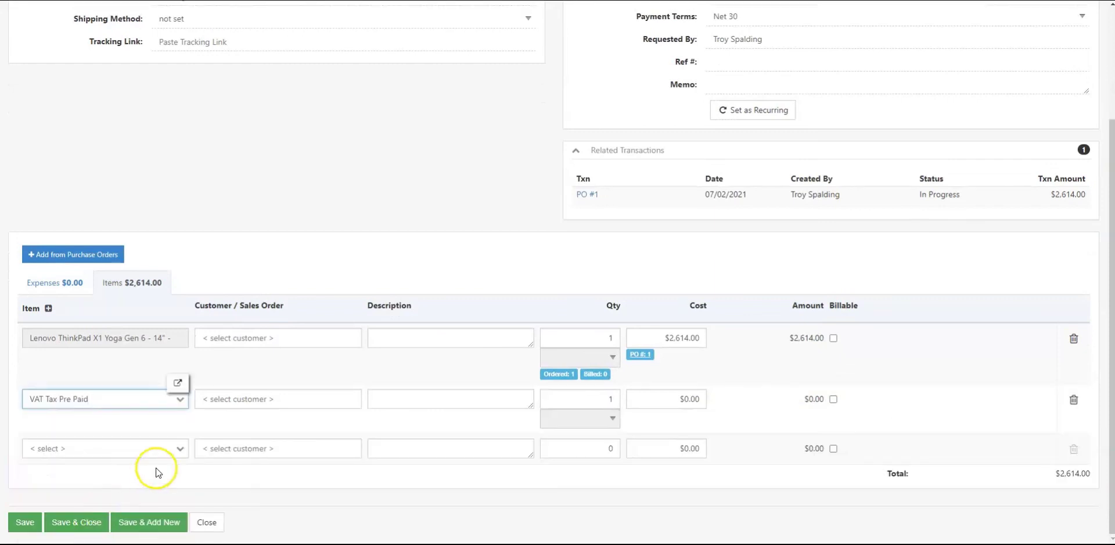
left_click(668, 398)
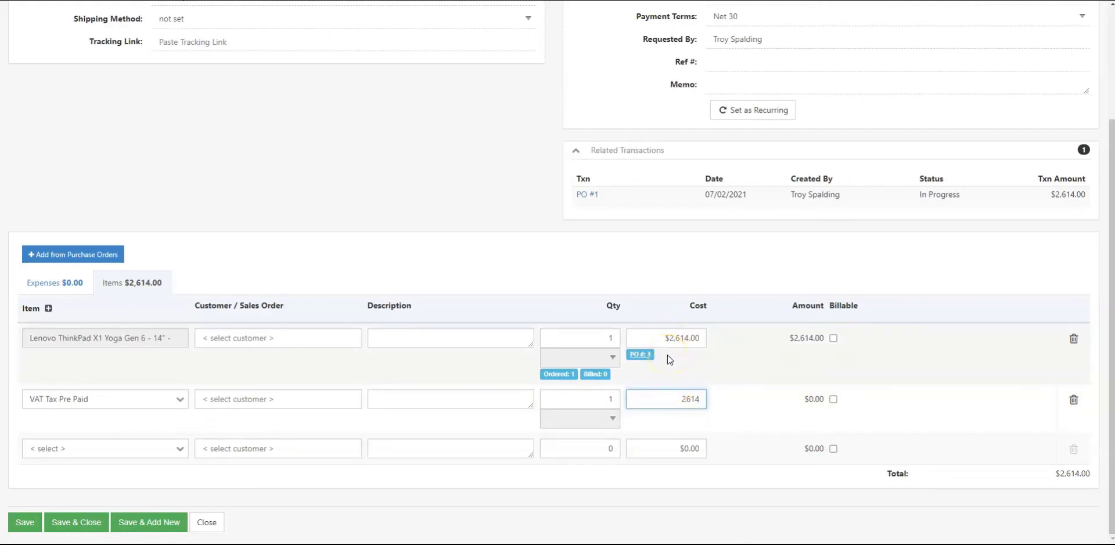
type("*")
key("Tab")
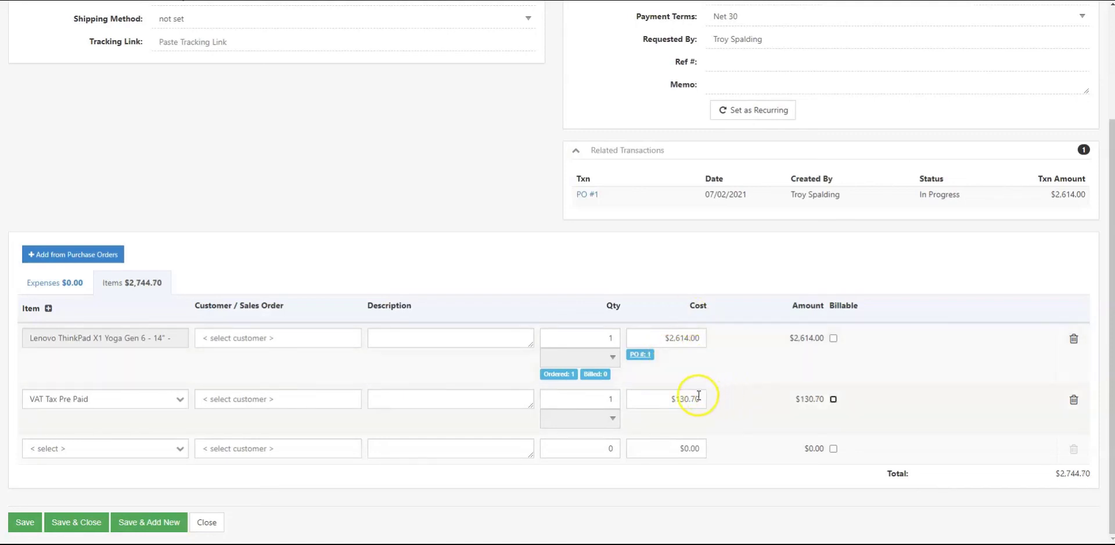
Step: Add a Sales Tax Expense item line to the bill with a cost of 2614*.15
left_click(180, 449)
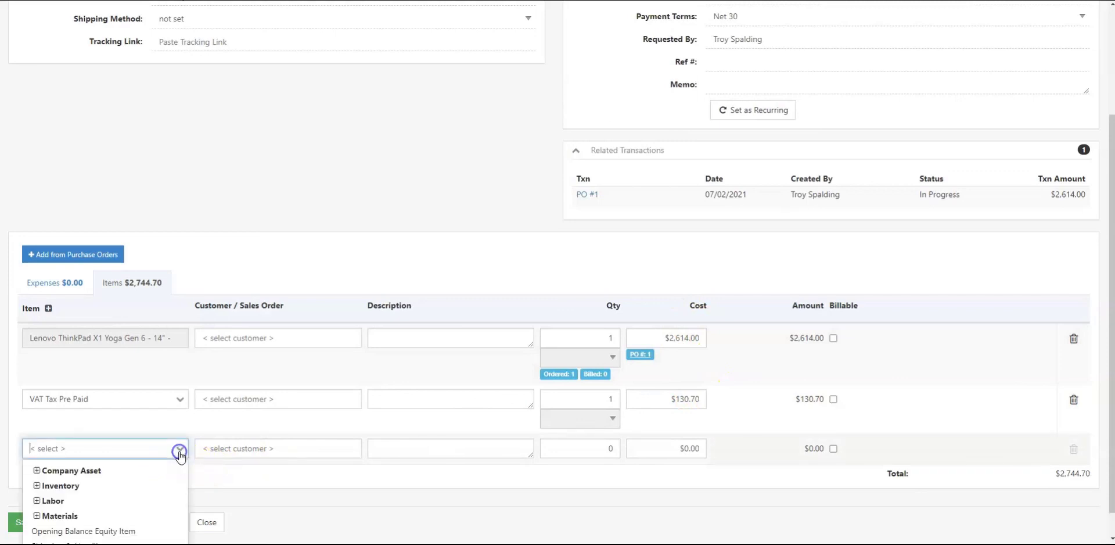
scroll(112, 494, "down", 1)
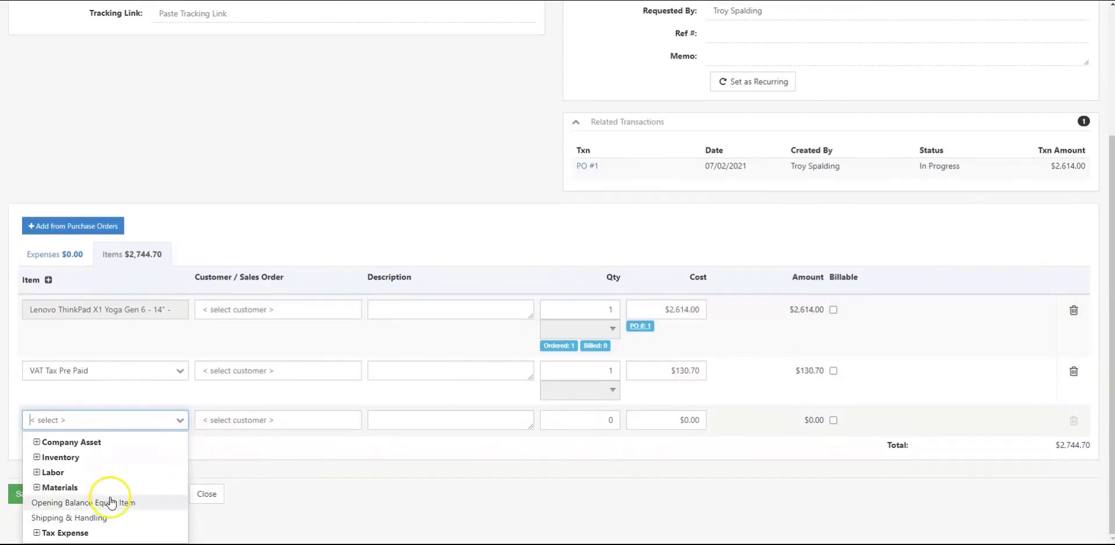
left_click(36, 532)
scroll(58, 526, "down", 1)
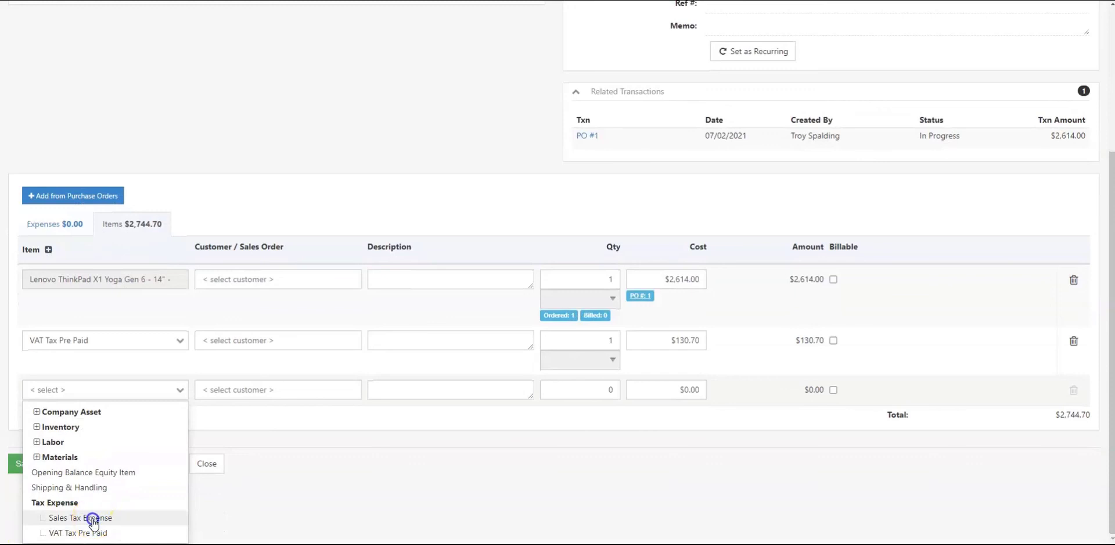
left_click(87, 517)
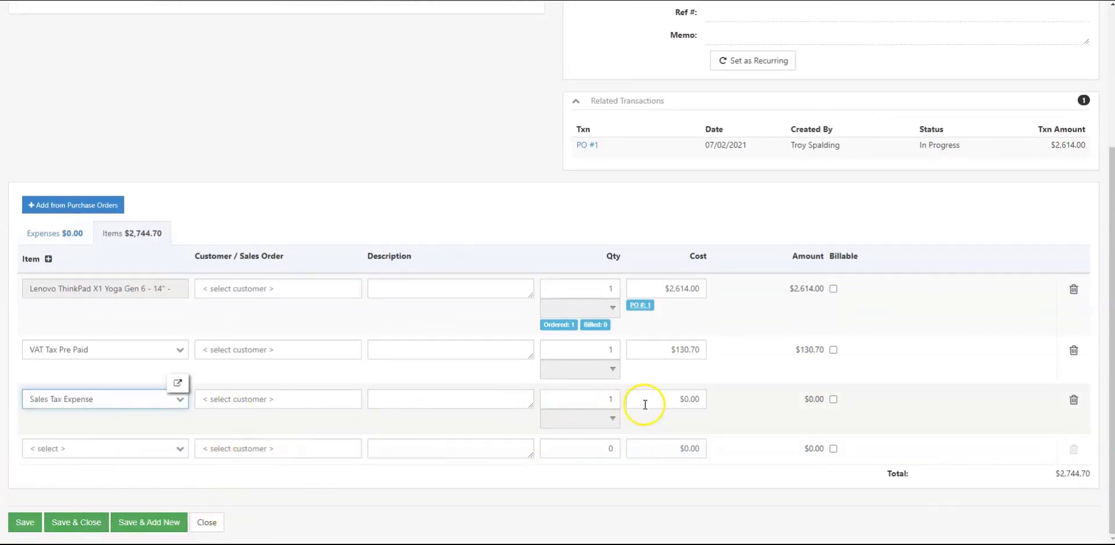
left_click(674, 398)
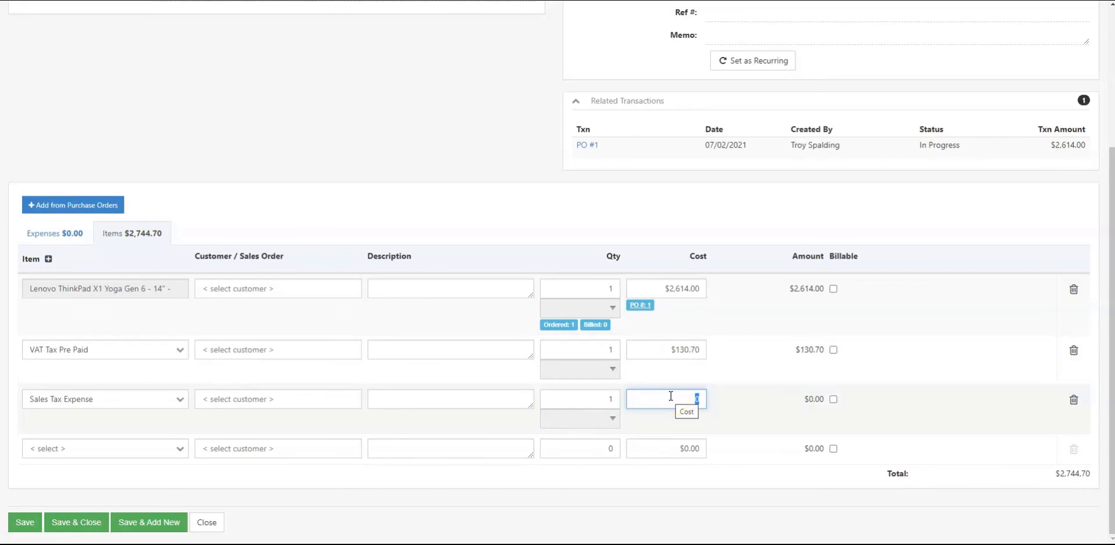
type("2614*.15")
key("Tab")
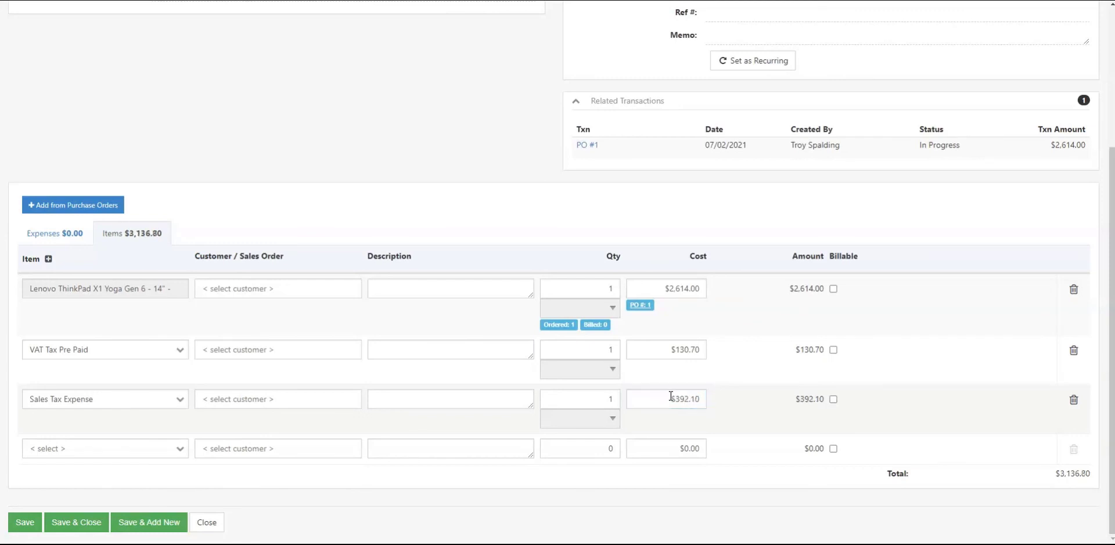